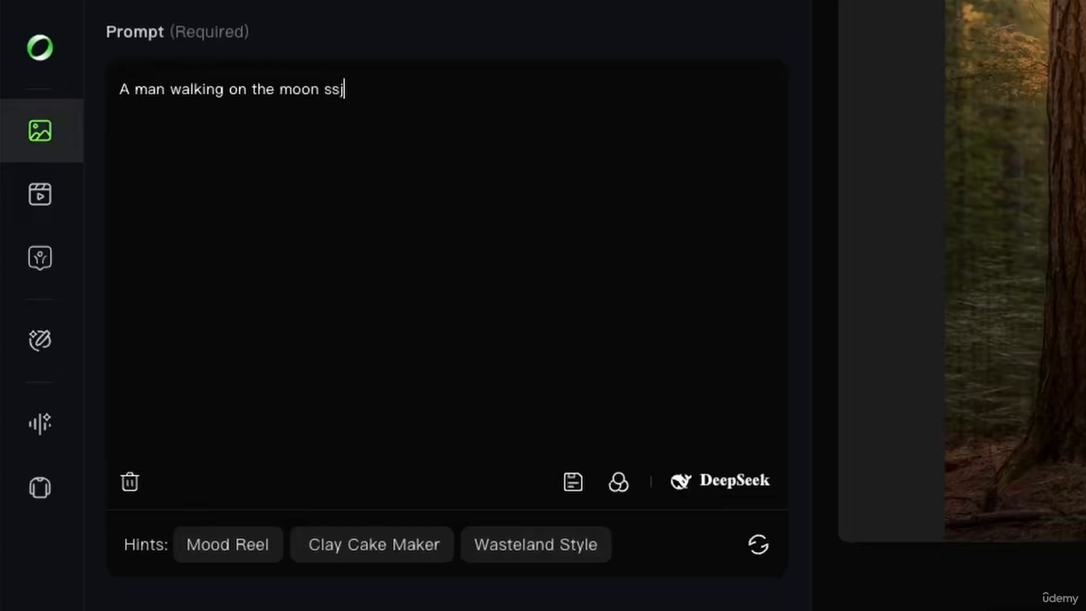
Delete the stray 'ssjdhddsdsds' characters so the prompt reads 'A man walking on the moon'
type("sdsds")
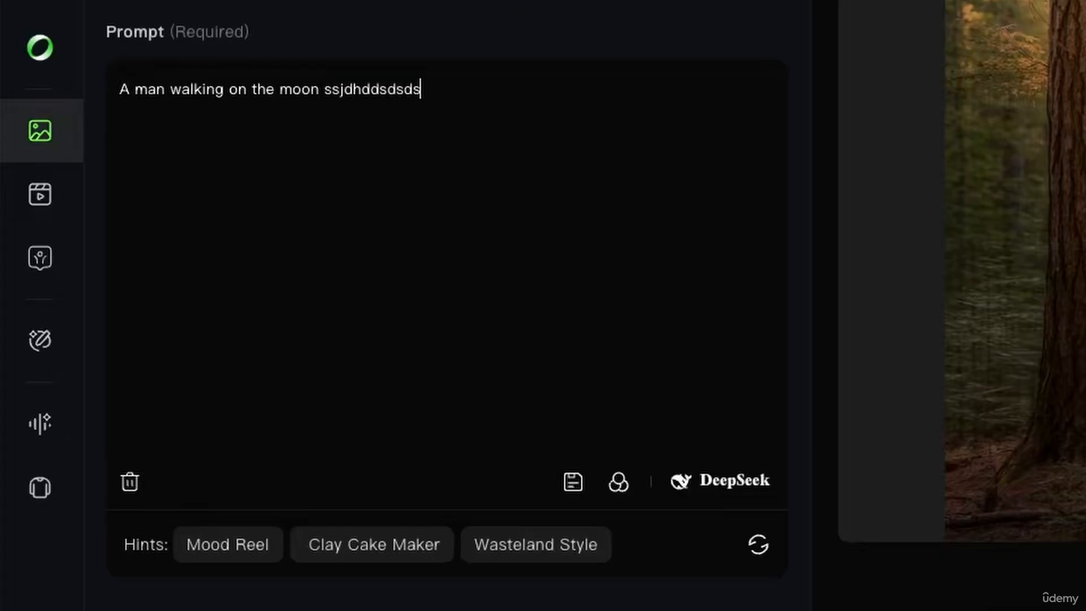
key("BackSpace")
key("BackSpace")
key("BackSpace")
key("BackSpace")
key("BackSpace")
key("BackSpace")
key("BackSpace")
key("BackSpace")
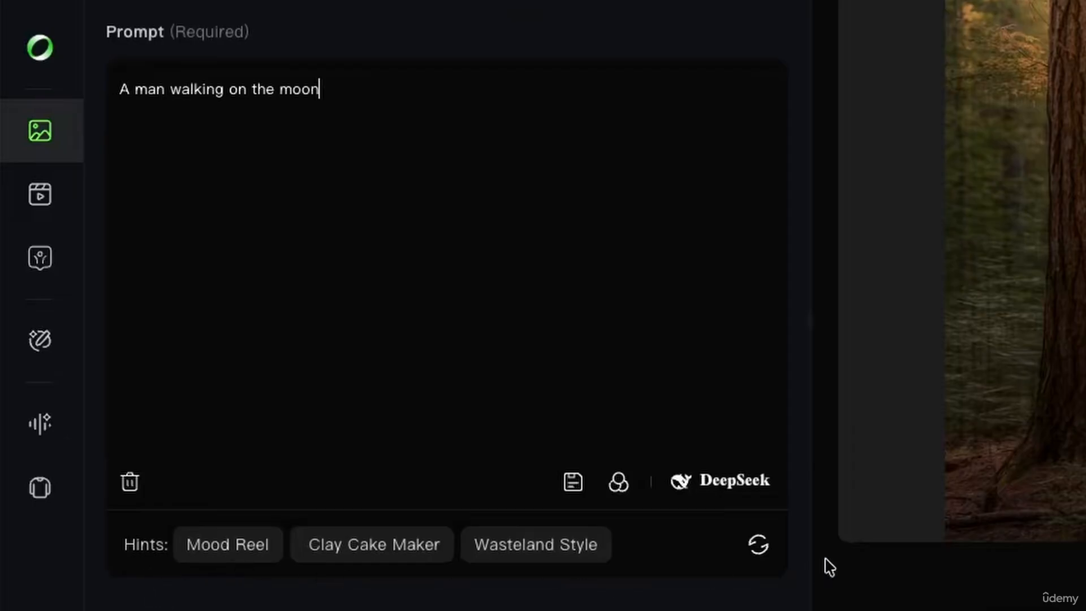
Refresh the prompt hints repeatedly until Future Warfare, Cat-Eared Boy and Wasteland Style appear
left_click(760, 546)
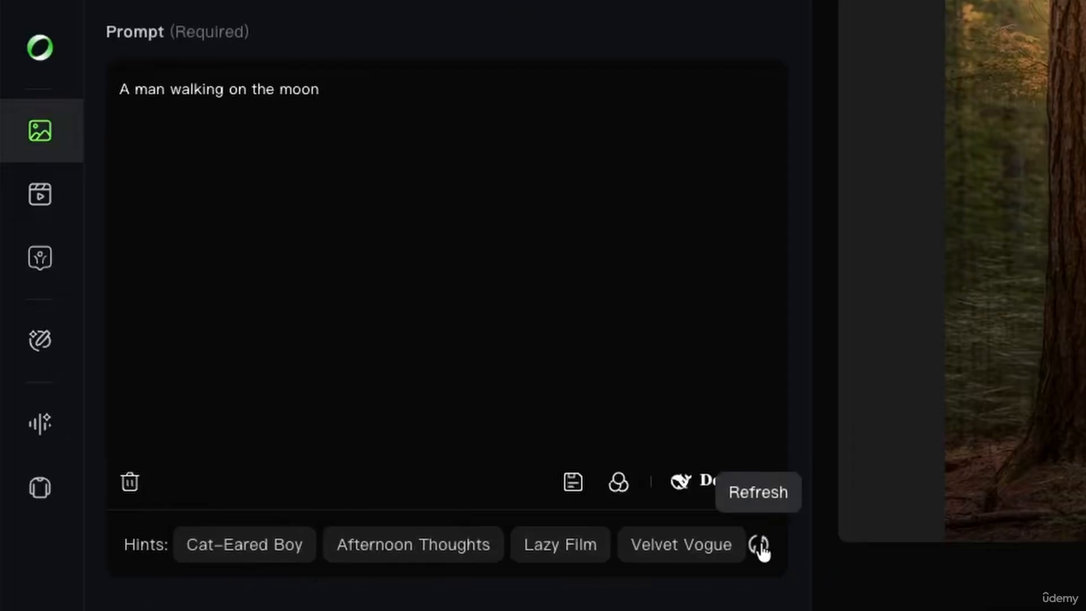
left_click(760, 545)
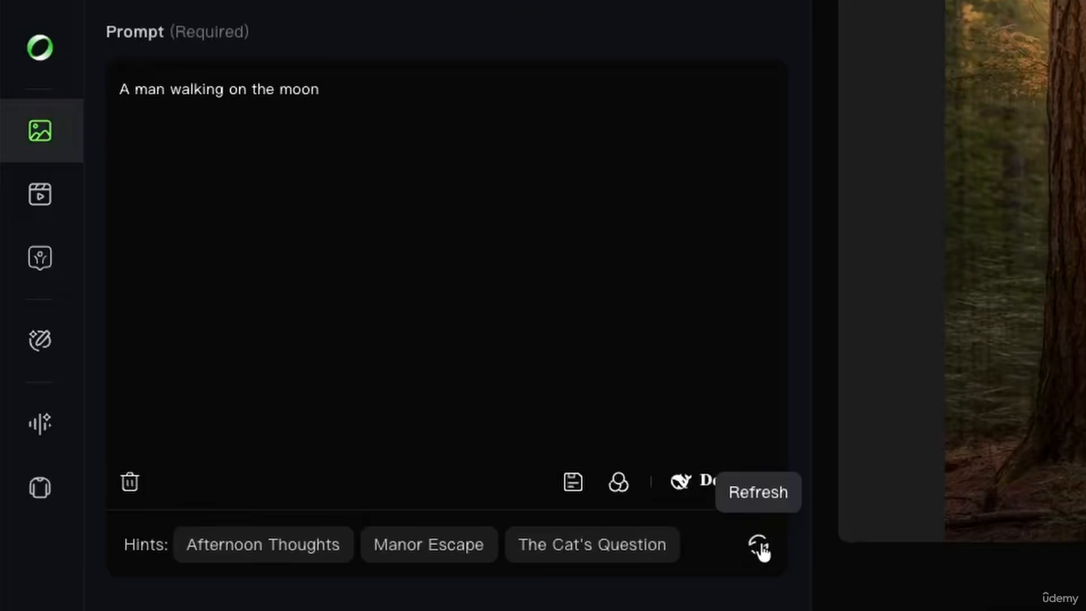
left_click(760, 545)
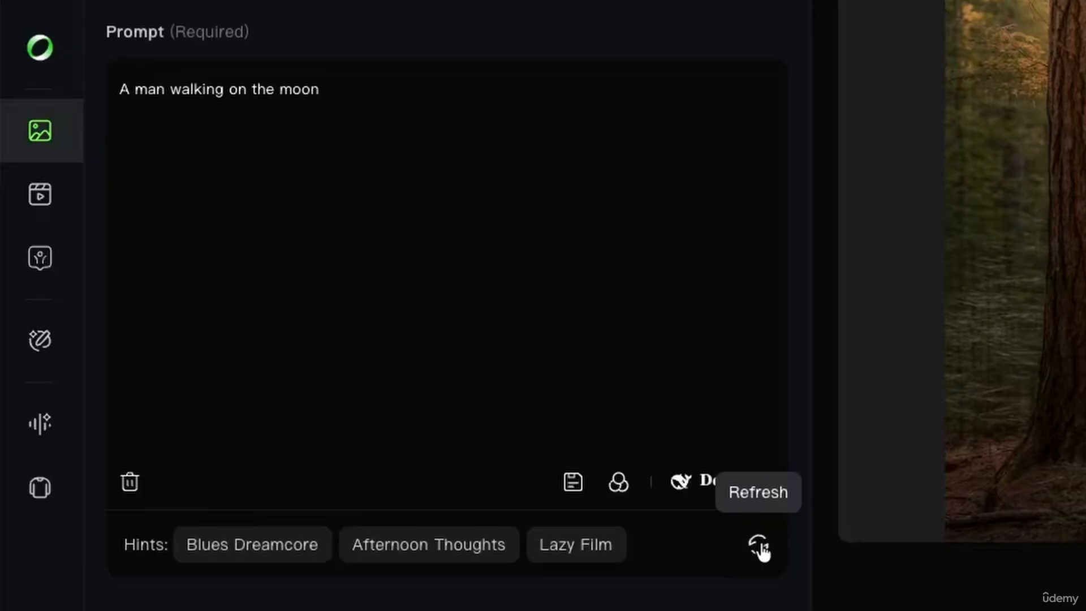
left_click(760, 545)
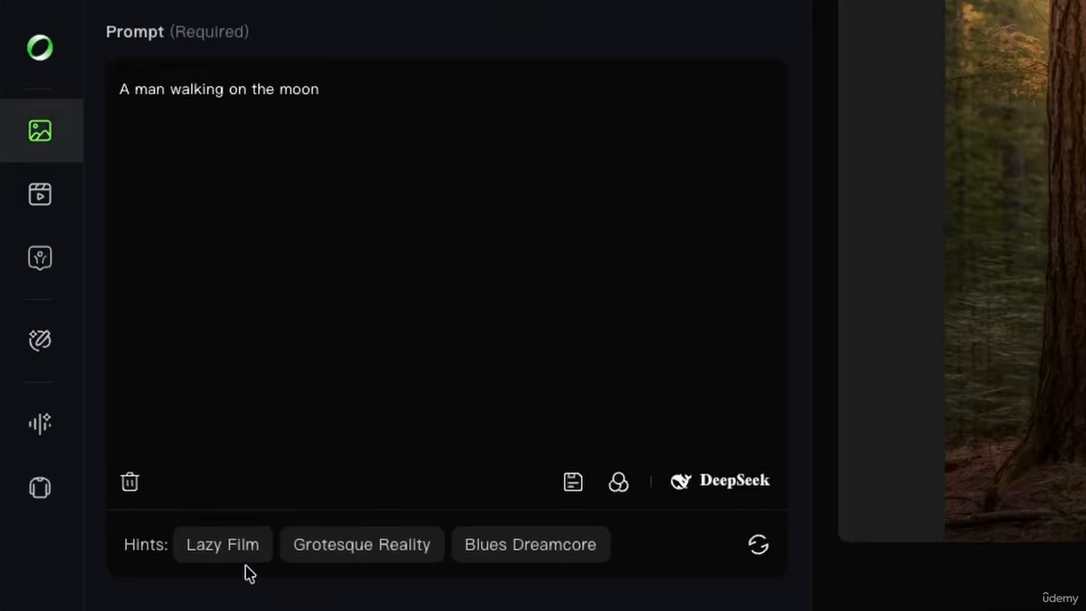
left_click(760, 546)
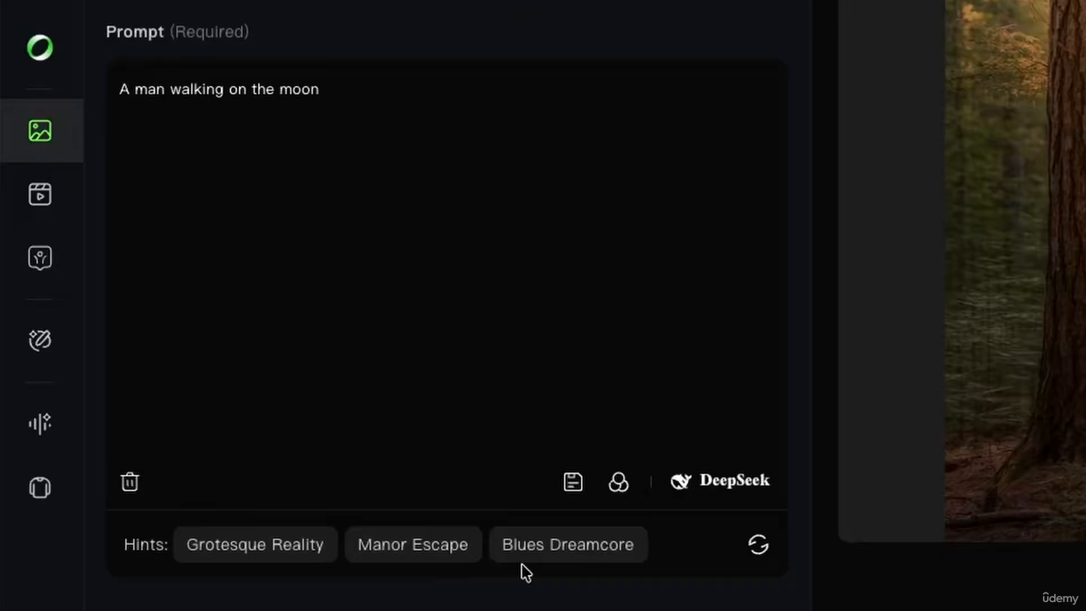
left_click(760, 546)
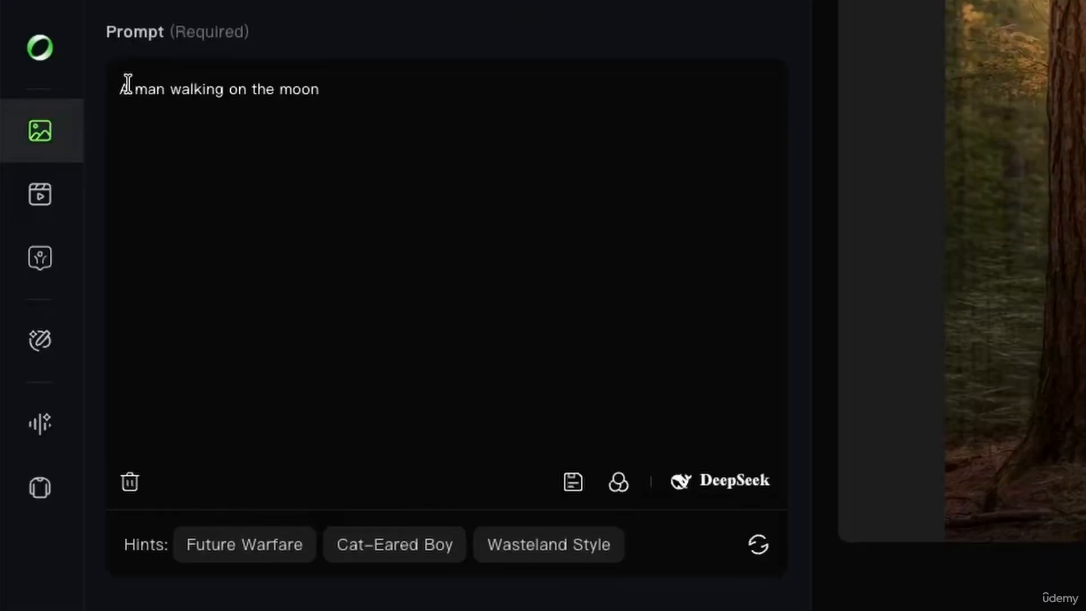
Fill the prompt with the Wasteland Style hint, then delete all of it
left_click(552, 547)
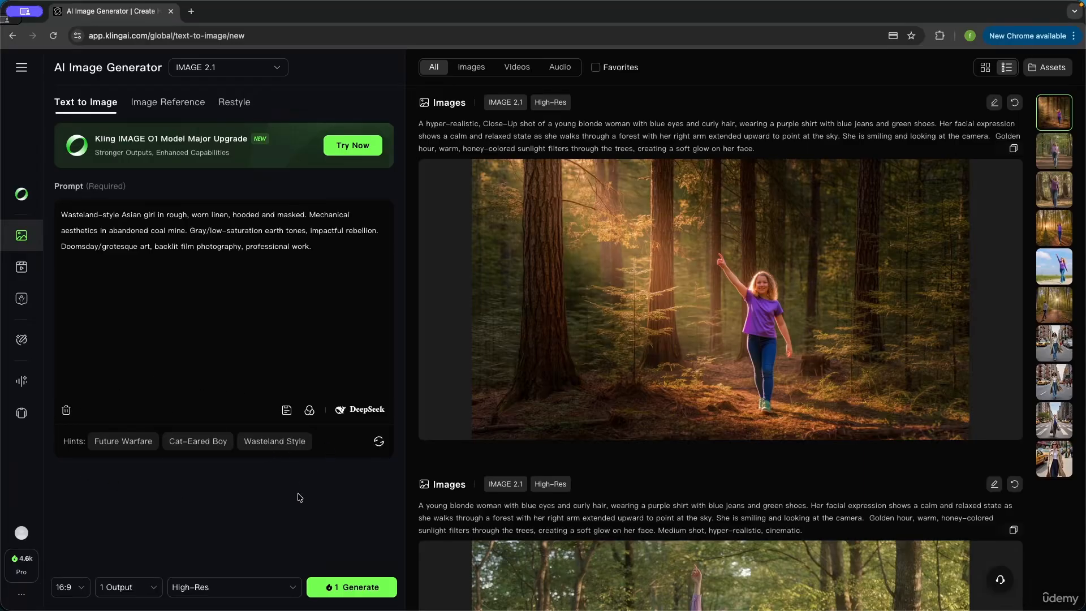
left_click_drag(316, 256, 47, 218)
key("BackSpace")
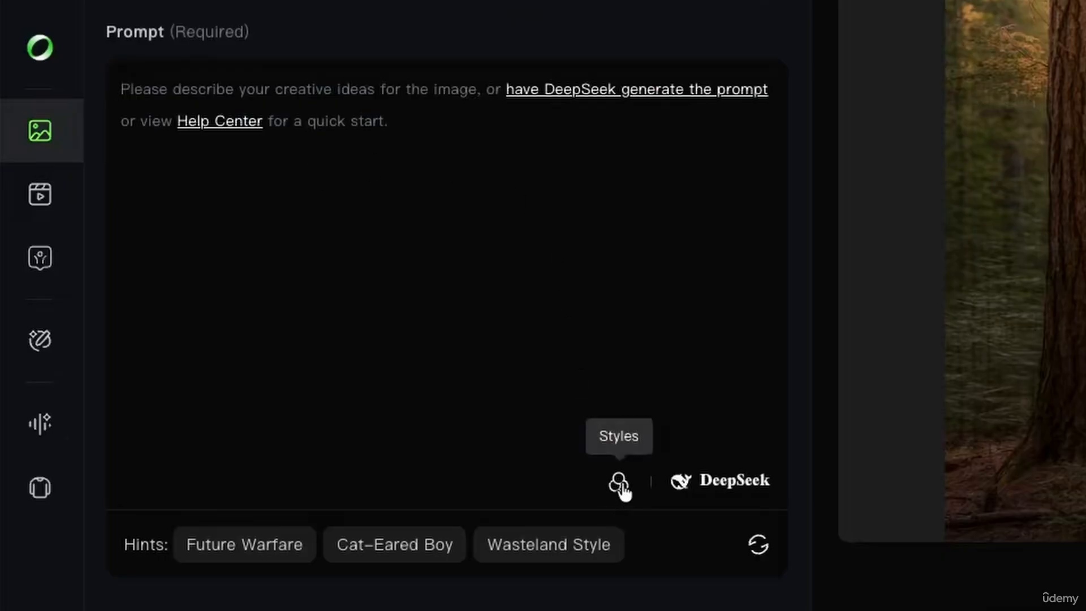
Replace the junk text with 'Film noir', save it as a preset, then empty the prompt
type("dfgdfgf")
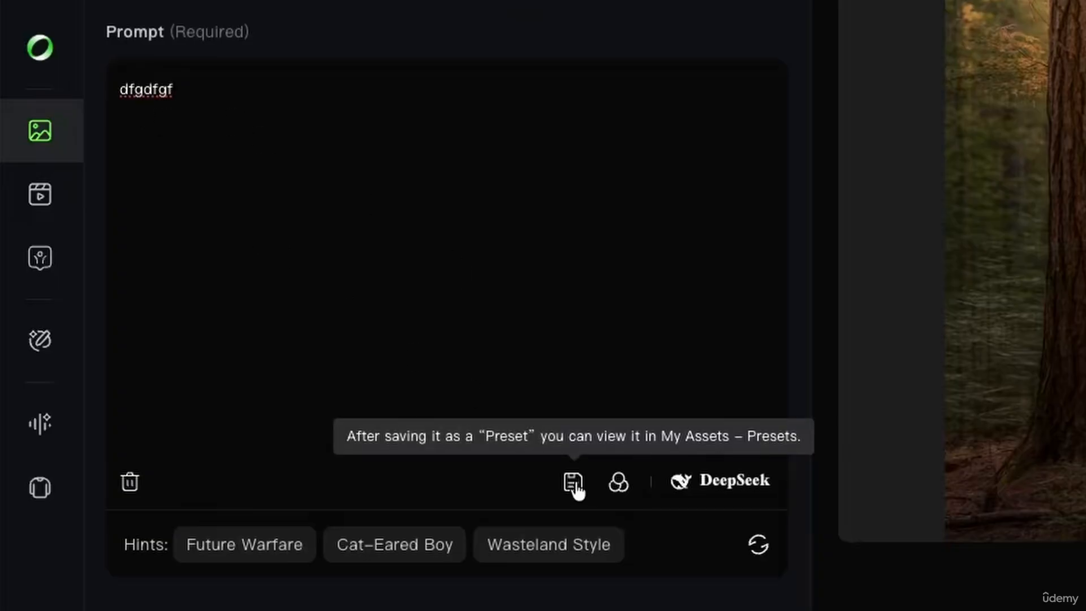
key("ctrl+a")
key("BackSpace")
type("F")
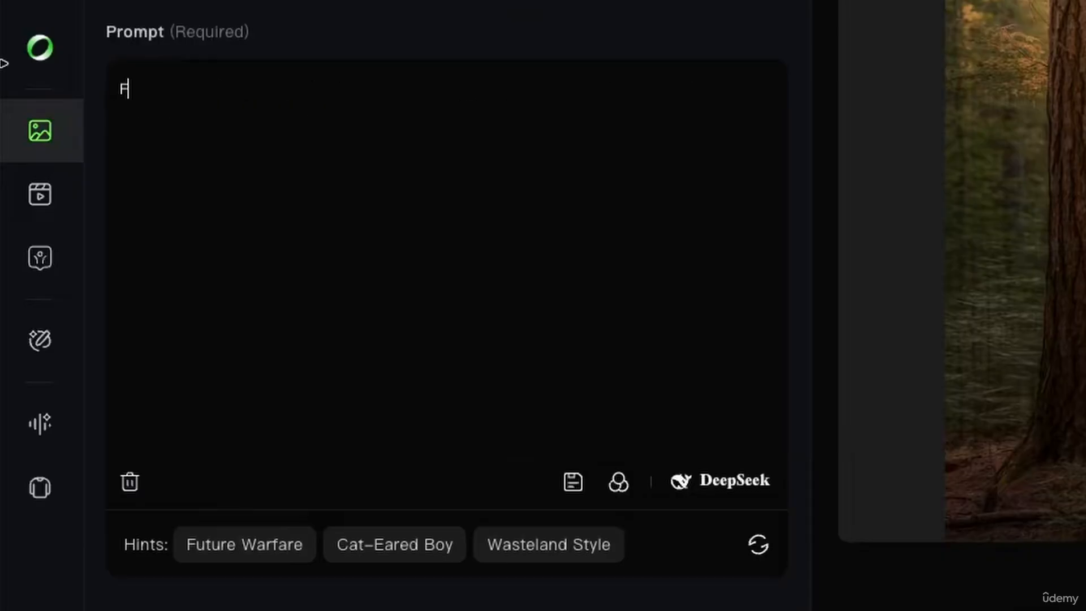
type("ilm noir")
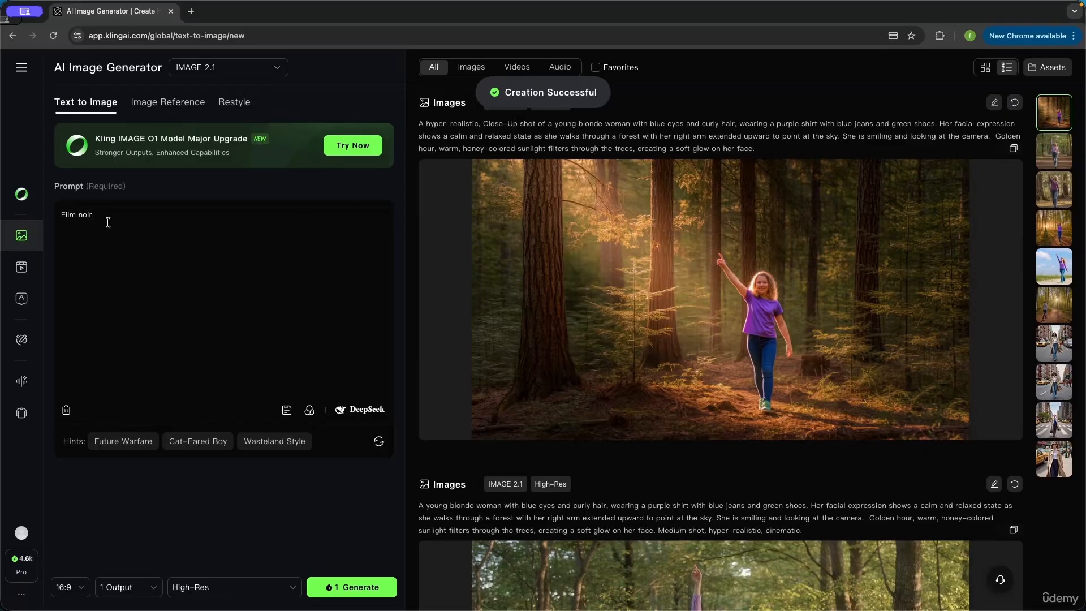
left_click_drag(108, 222, 37, 198)
key("BackSpace")
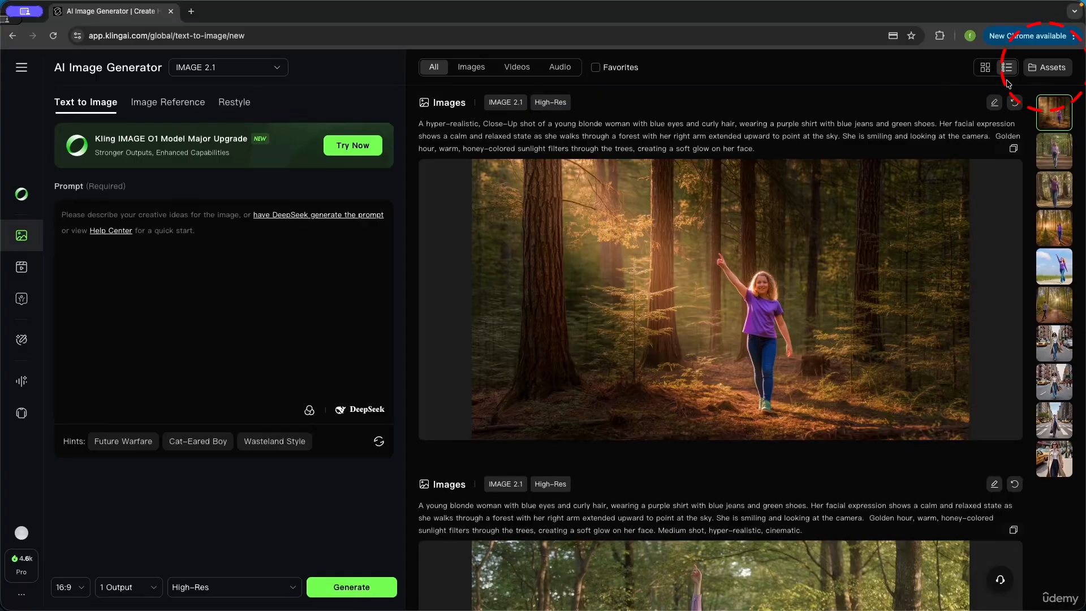
left_click(1050, 73)
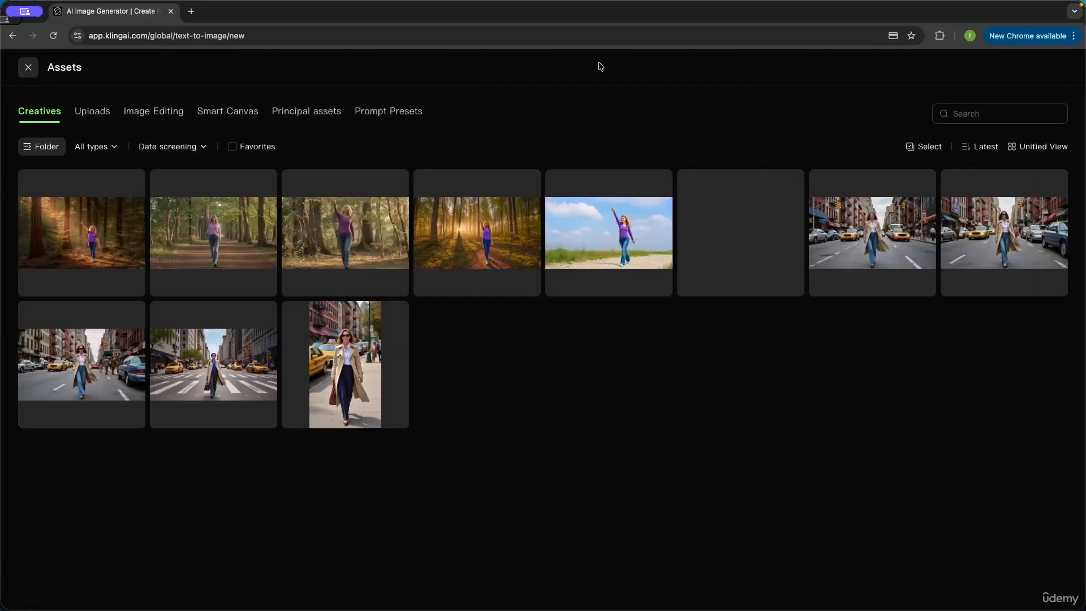
left_click(405, 112)
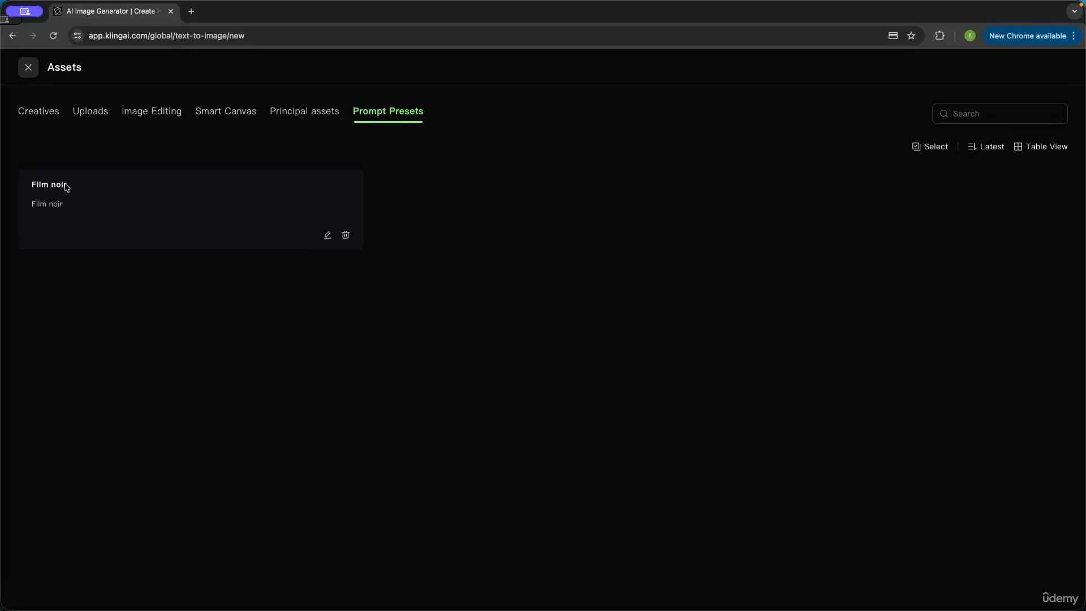
left_click(29, 66)
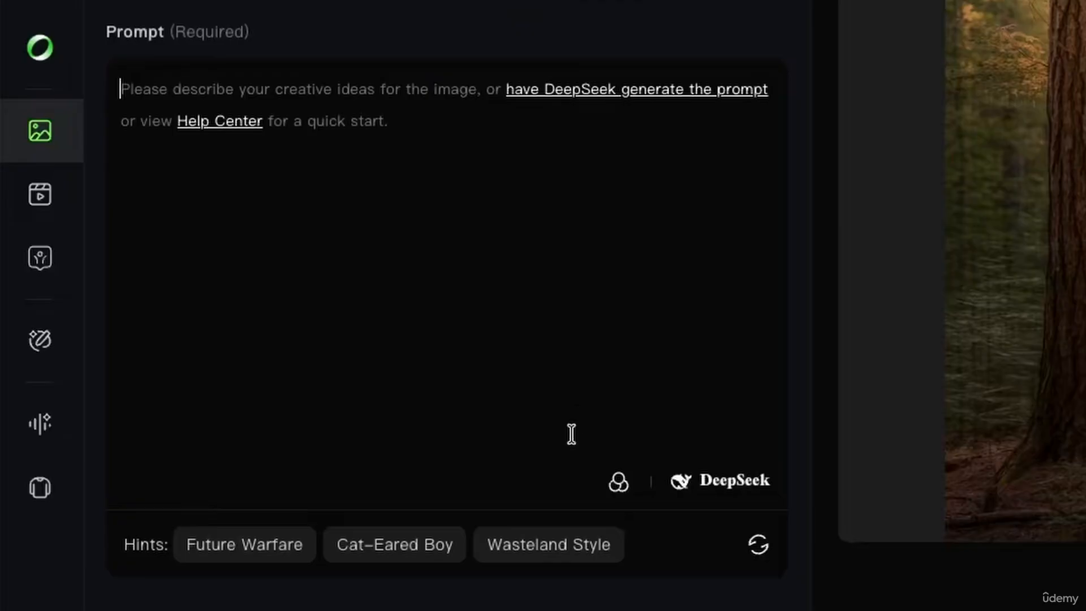
Insert the saved Film noir preset from Styles > My Presets into the prompt
left_click(619, 485)
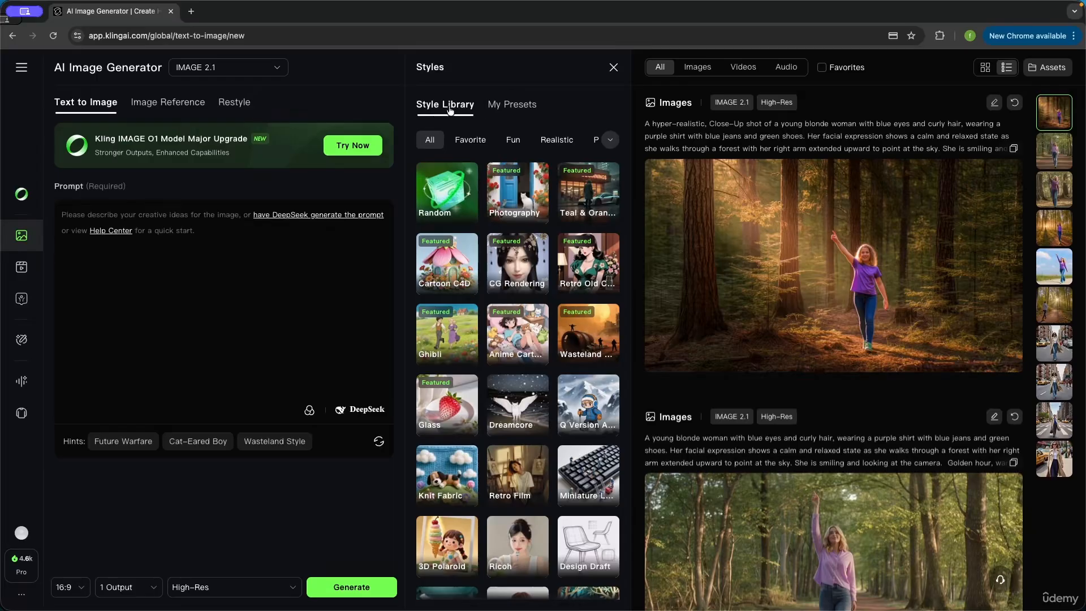
left_click(512, 104)
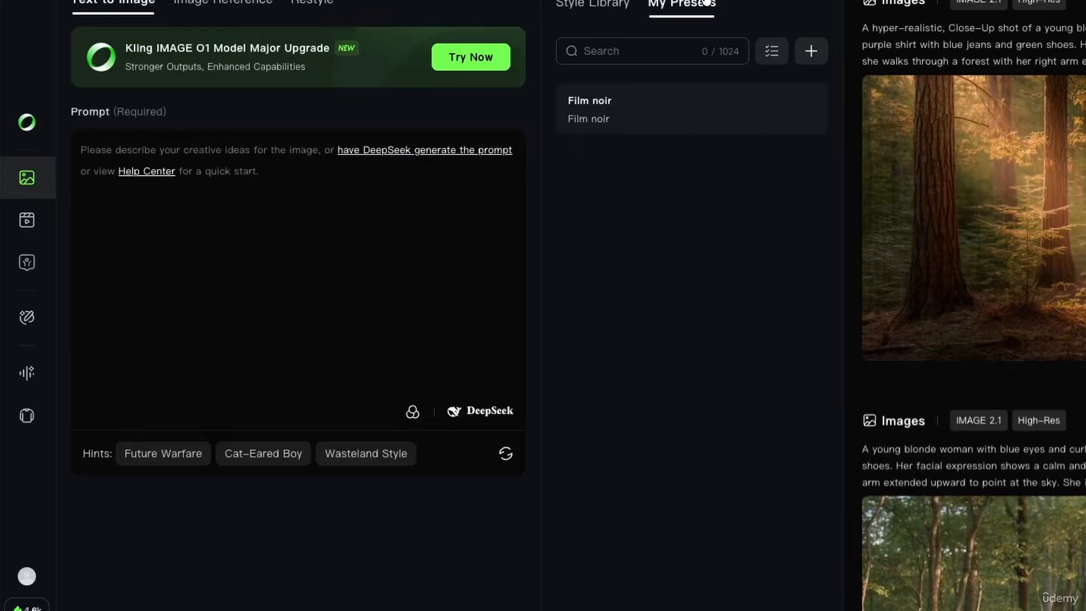
mouse_move(466, 199)
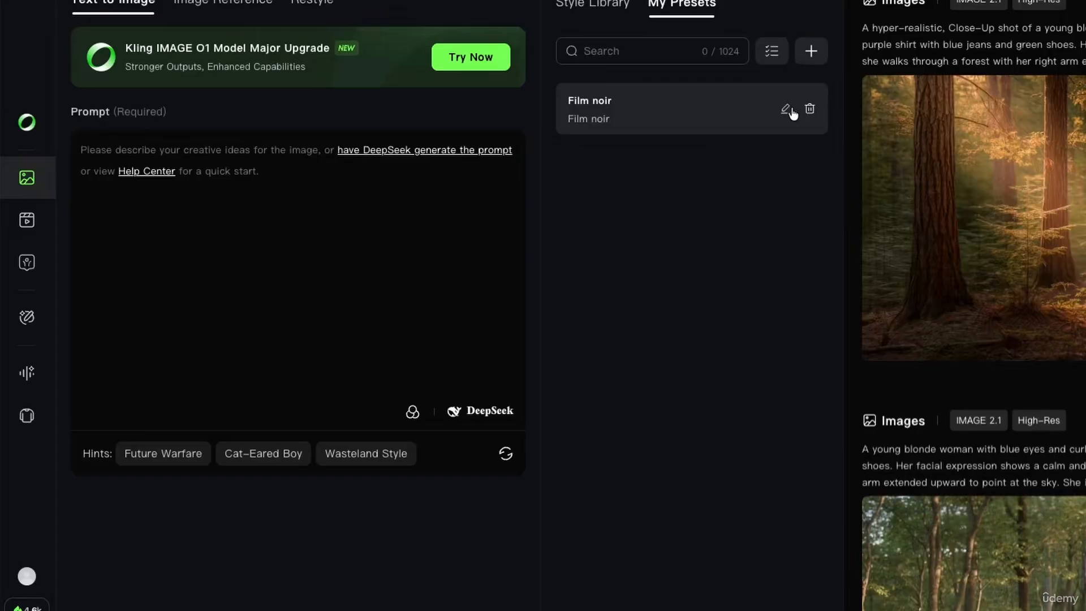
left_click(615, 123)
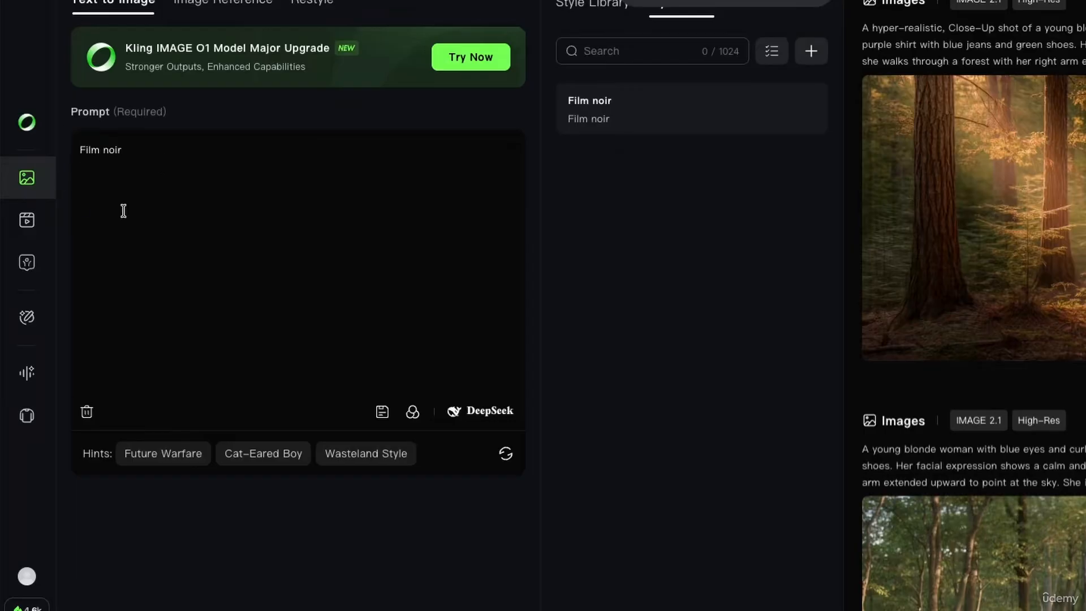
Overwrite the prompt with junk text, then reapply the Film noir preset
left_click_drag(124, 150, 68, 160)
key("BackSpace")
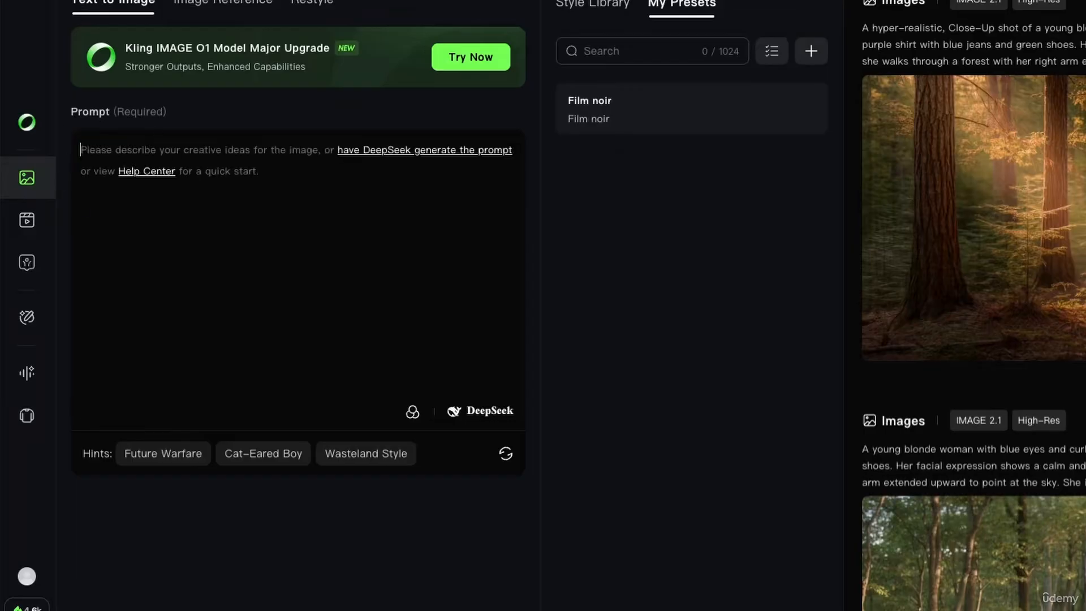
type("sd,mjbajc admcn a")
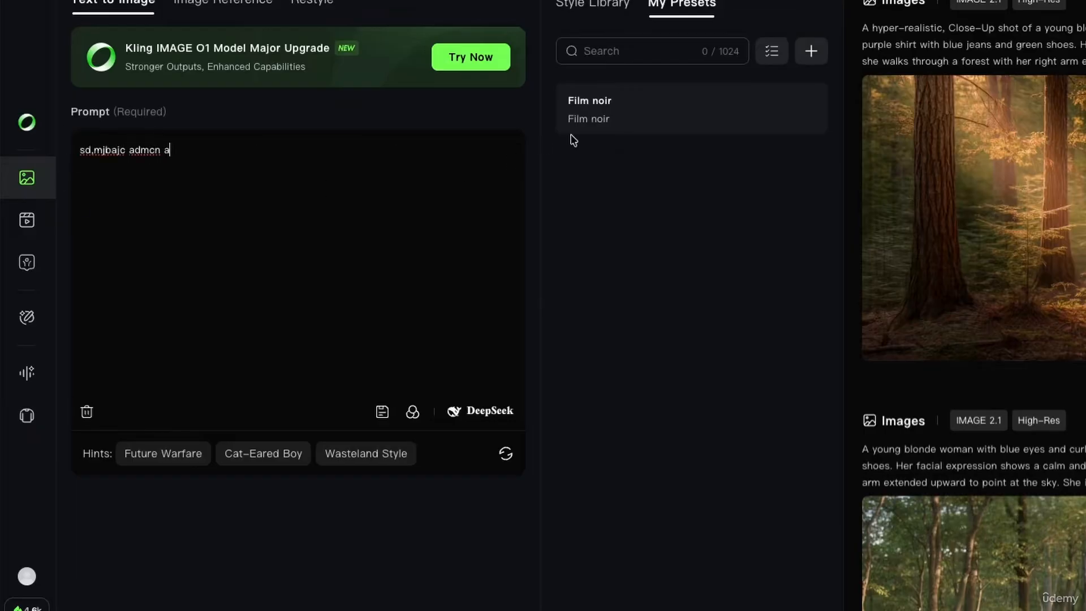
left_click(616, 119)
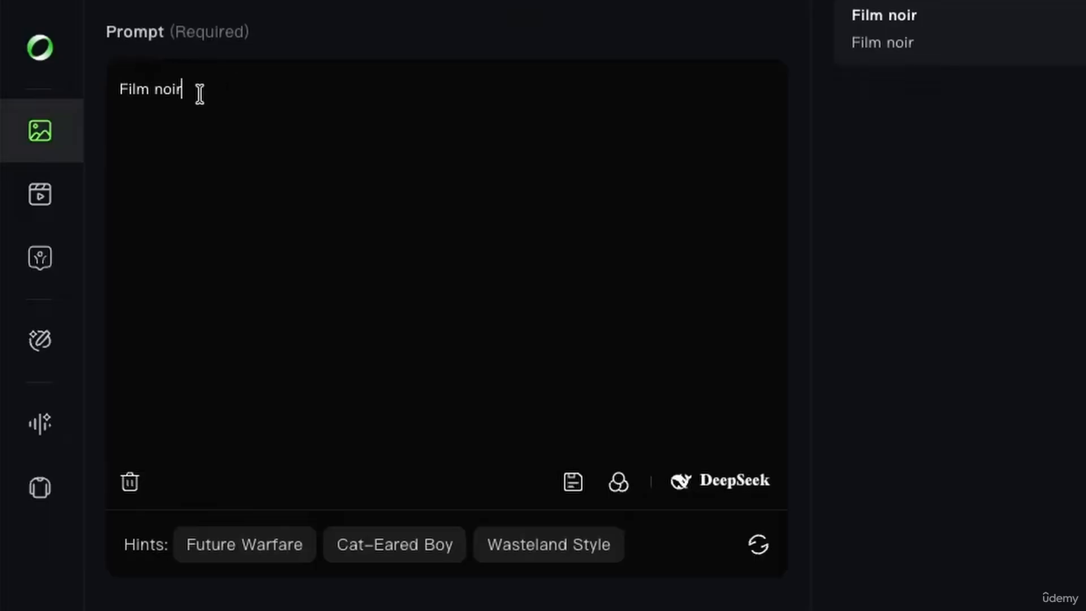
Replace 'Film noir' with the pasted hyper-realistic [shot] of [Subject] template and save it as a preset
left_click_drag(101, 216, 16, 215)
key("BackSpace")
type("A hyper-realistic, [shot] of [Subject] [Action] in [Context/Setting].[Ambiance/Lighting] [Composition/Framing] [Style].")
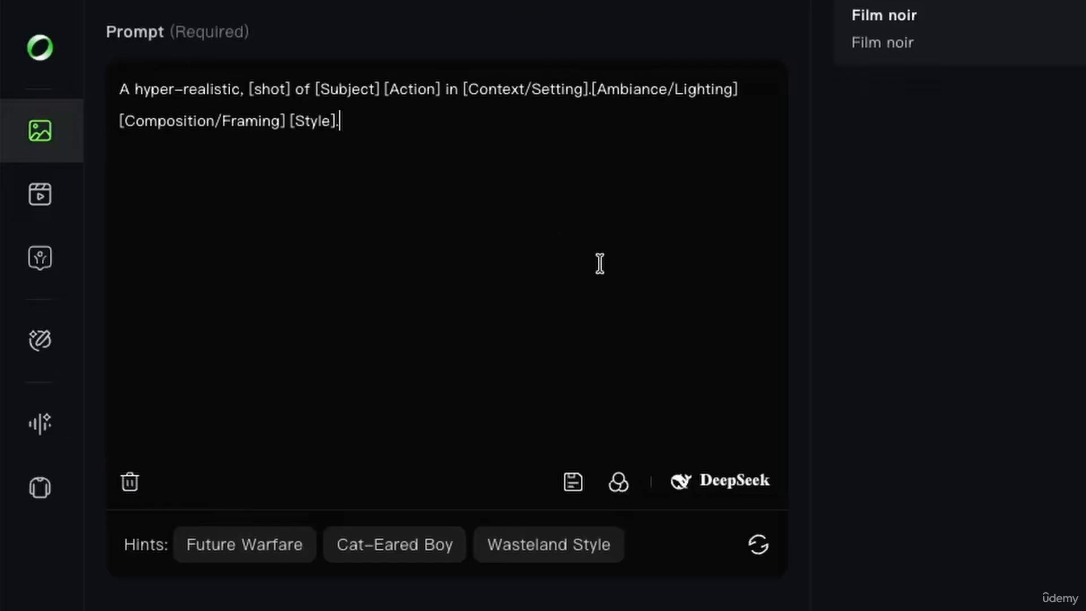
left_click(574, 486)
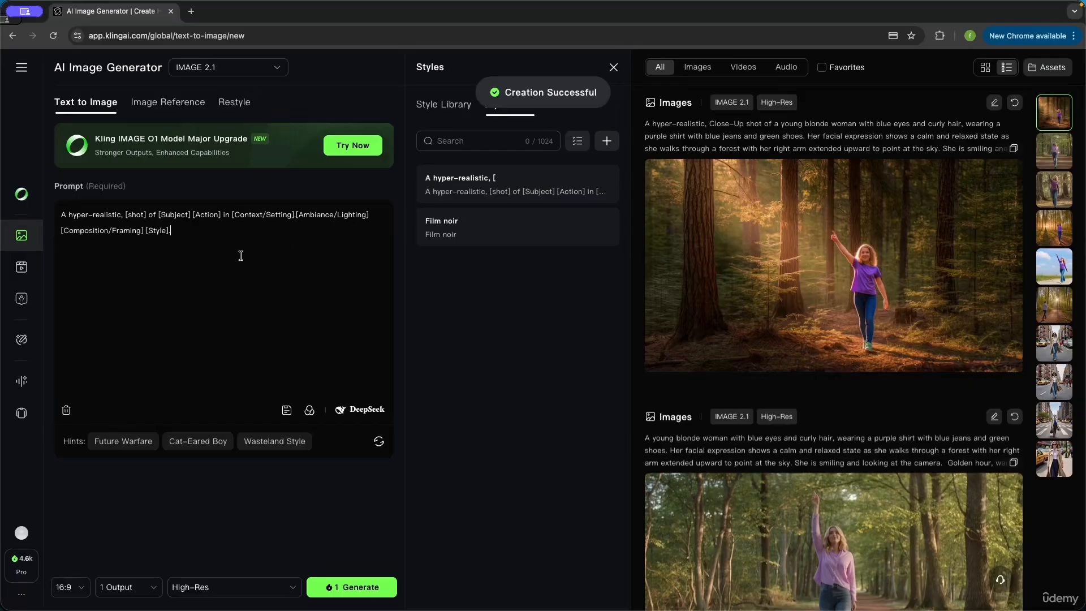
Clear the prompt, test the hyper-realistic preset from My Presets, then empty the prompt again
left_click_drag(241, 256, 42, 207)
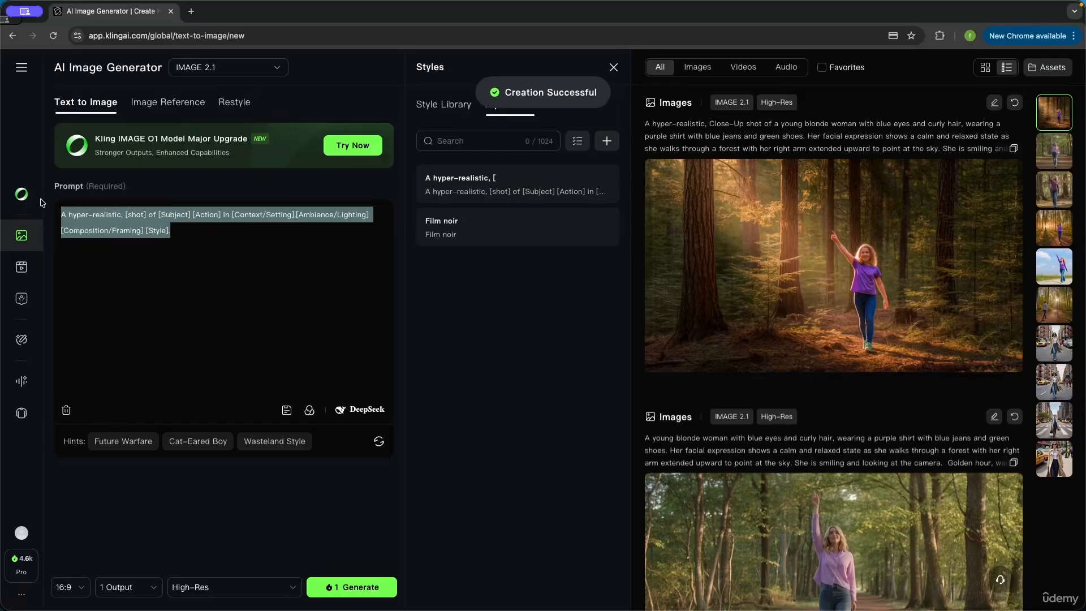
key("BackSpace")
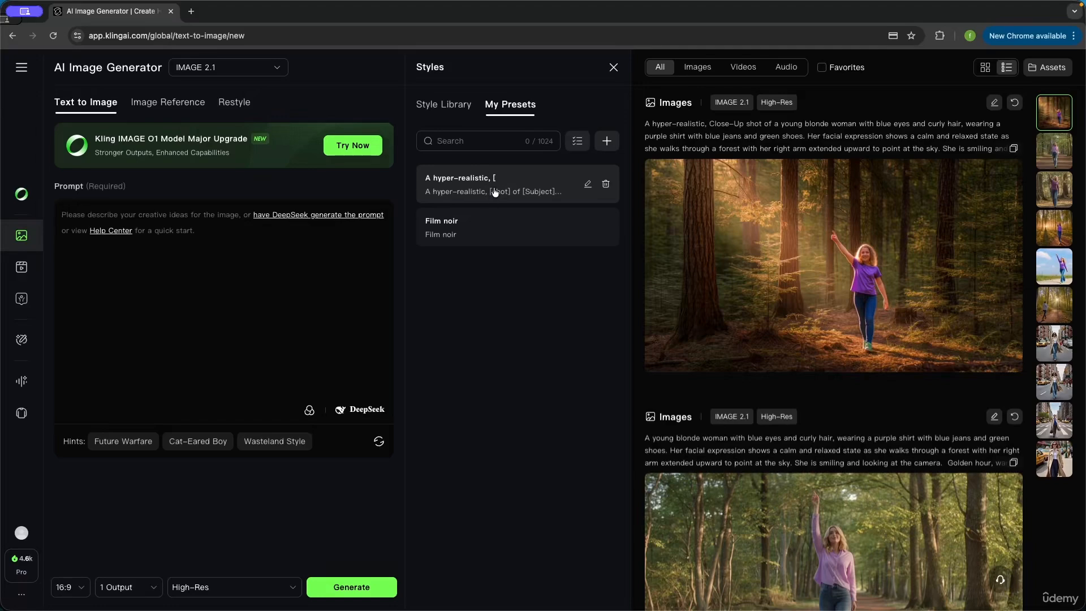
left_click(495, 192)
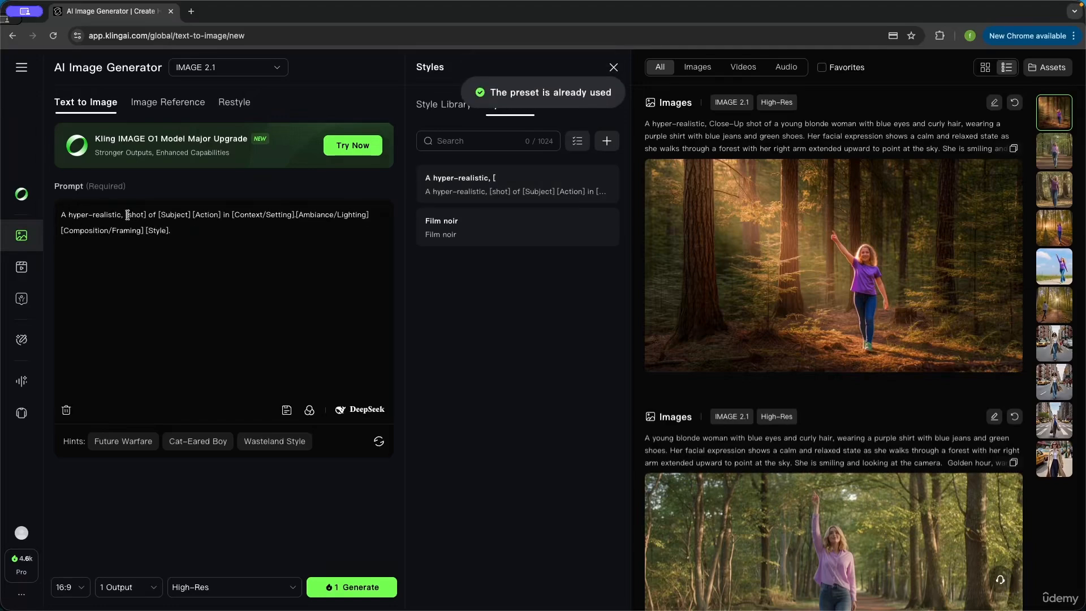
left_click_drag(127, 215, 146, 216)
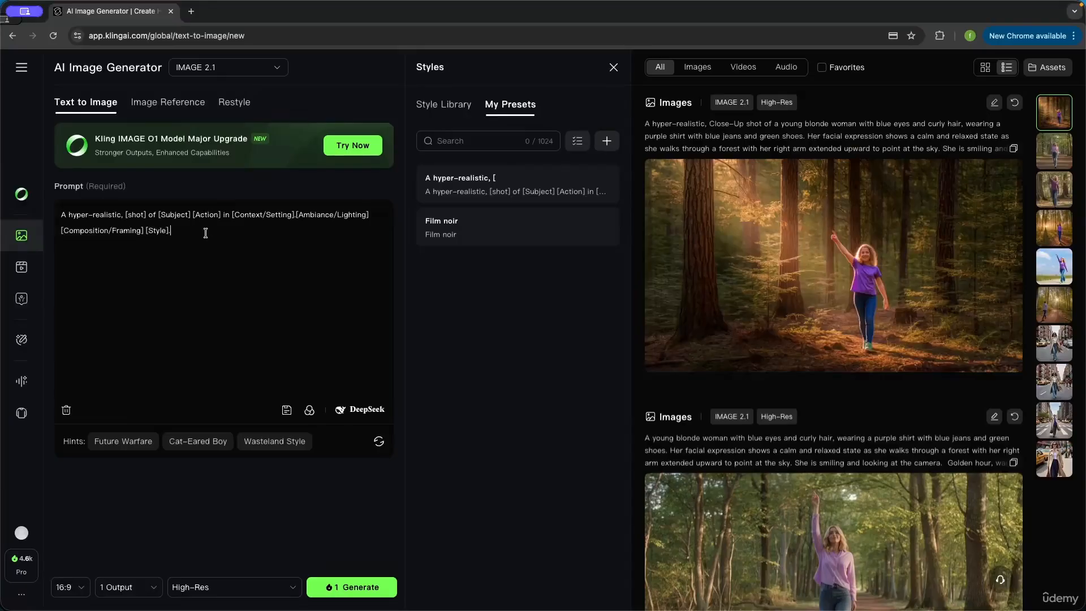
left_click_drag(175, 230, 35, 212)
key("BackSpace")
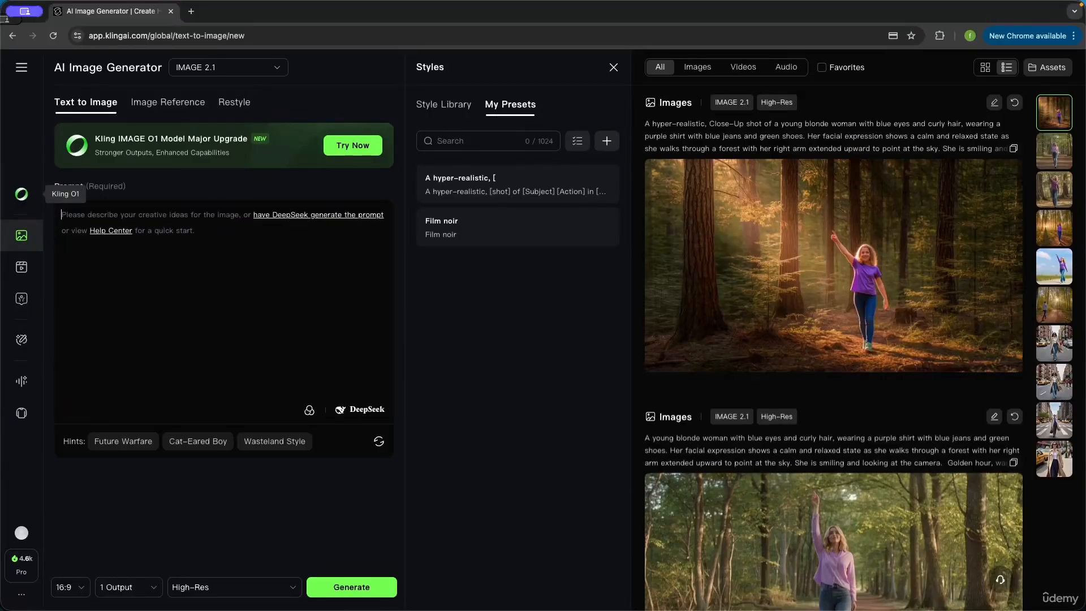
Open the Style Library, browse the Cartoon, Painting, Realistic and Favorite filters, then return to All
left_click(455, 109)
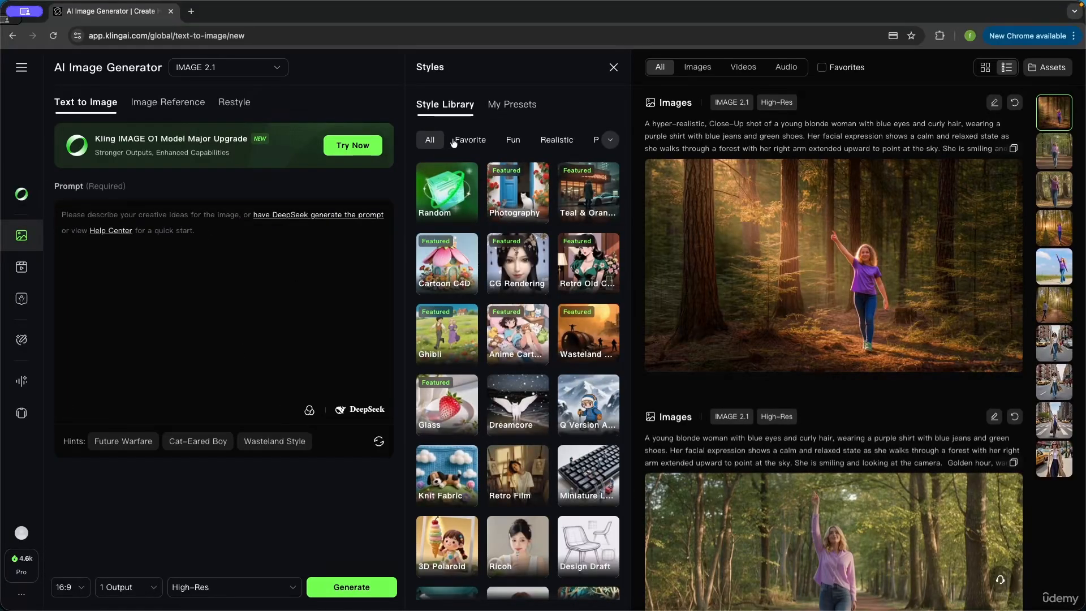
left_click(609, 139)
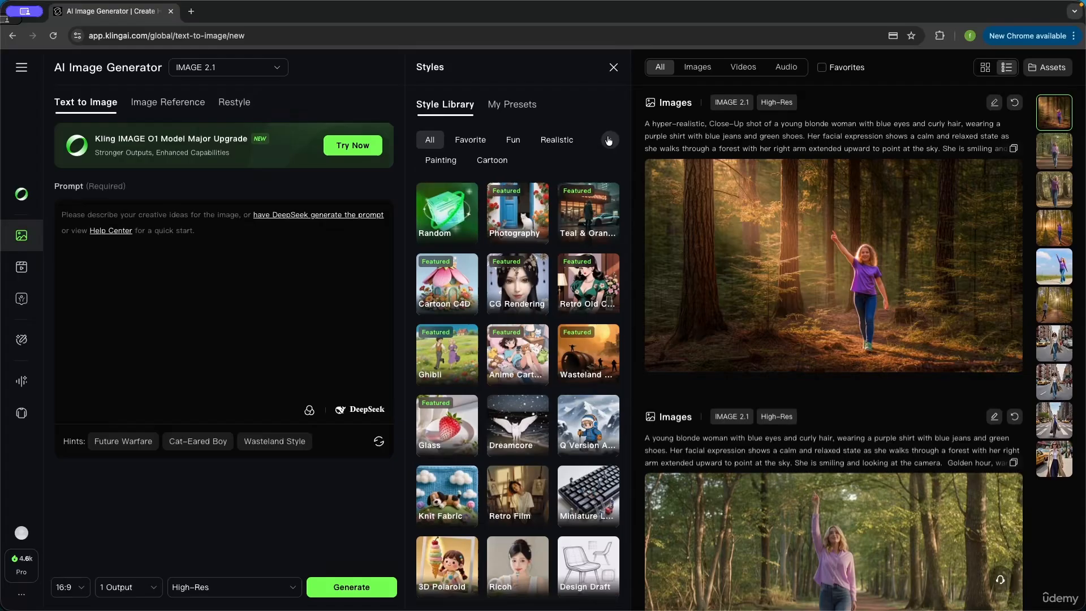
left_click(497, 161)
left_click(446, 162)
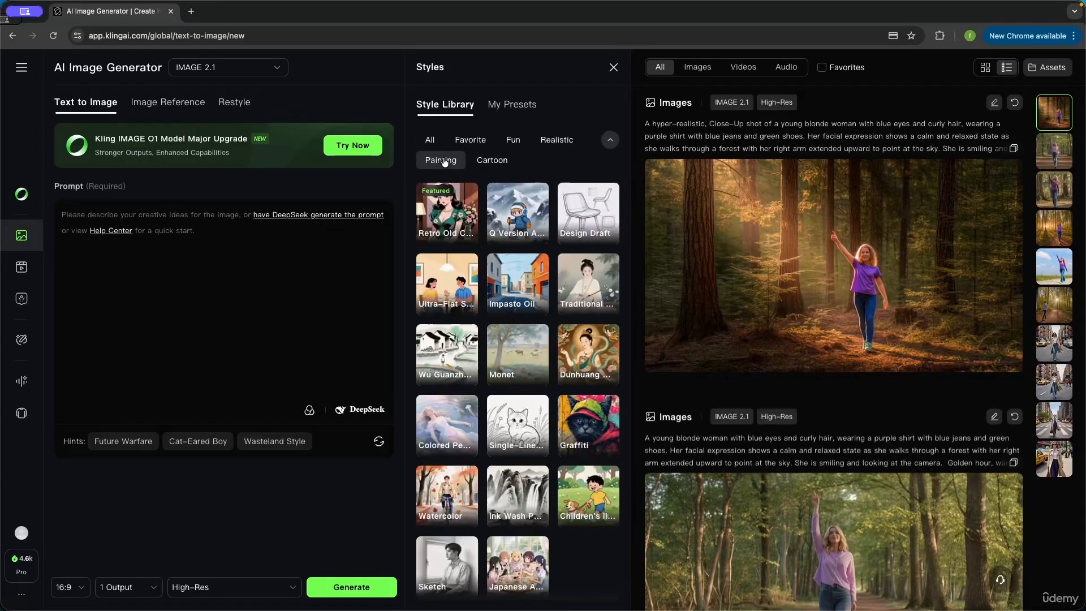
left_click(551, 144)
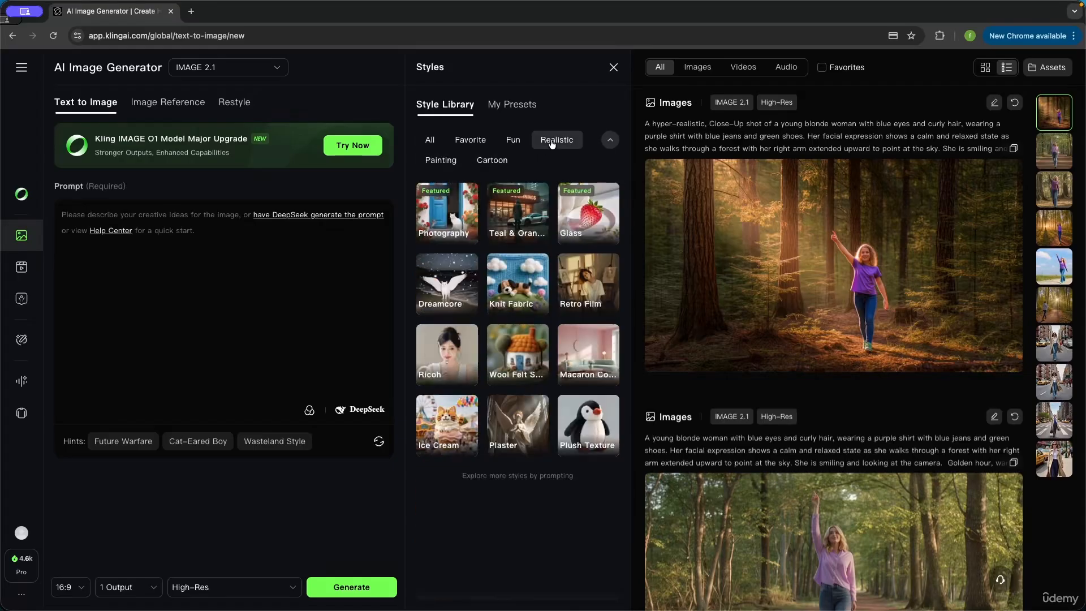
left_click(477, 143)
left_click(430, 142)
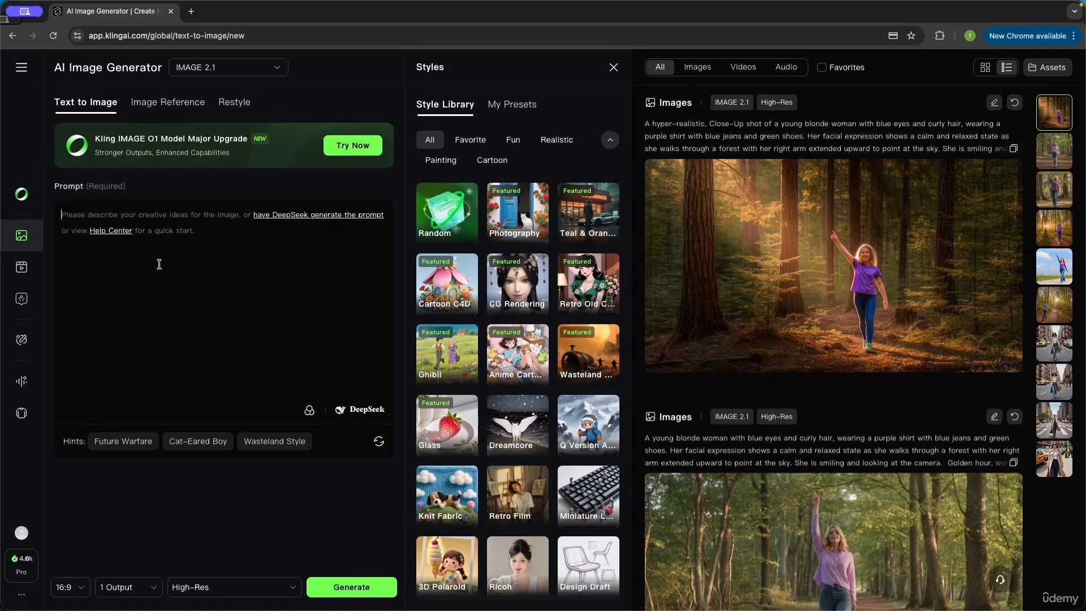
Enter 'A man walking on the moon' and attach Retro Film from the Realistic styles
type("A man walking on the moon")
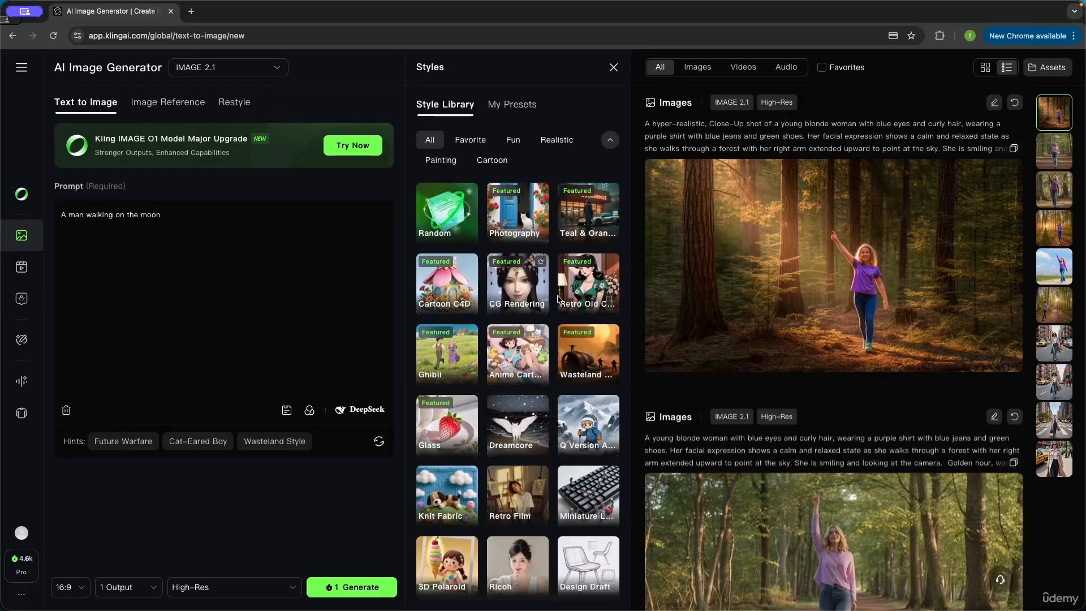
left_click(557, 140)
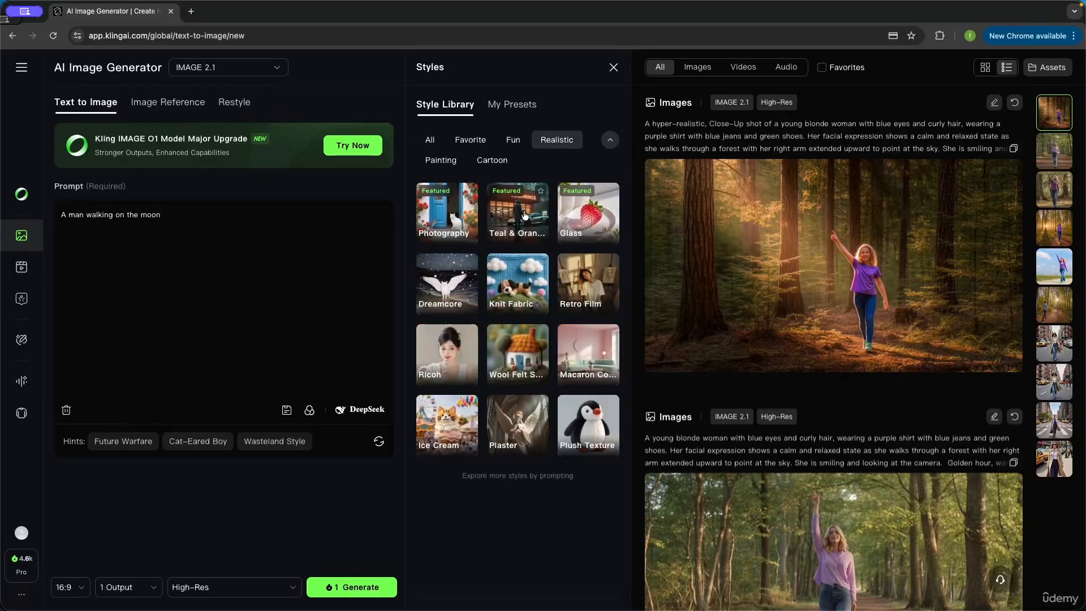
left_click(590, 284)
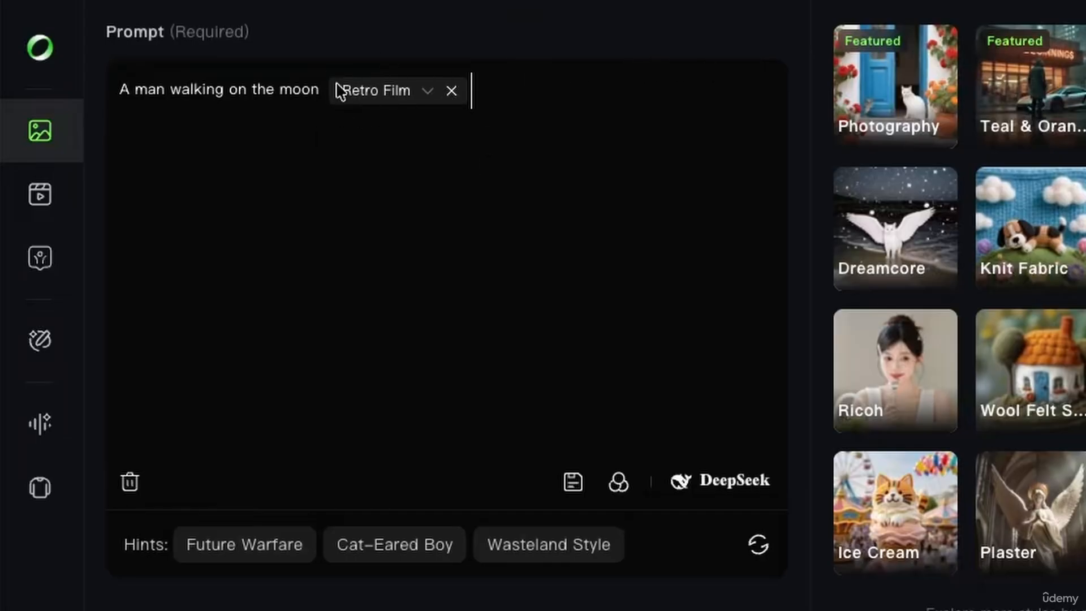
left_click(429, 93)
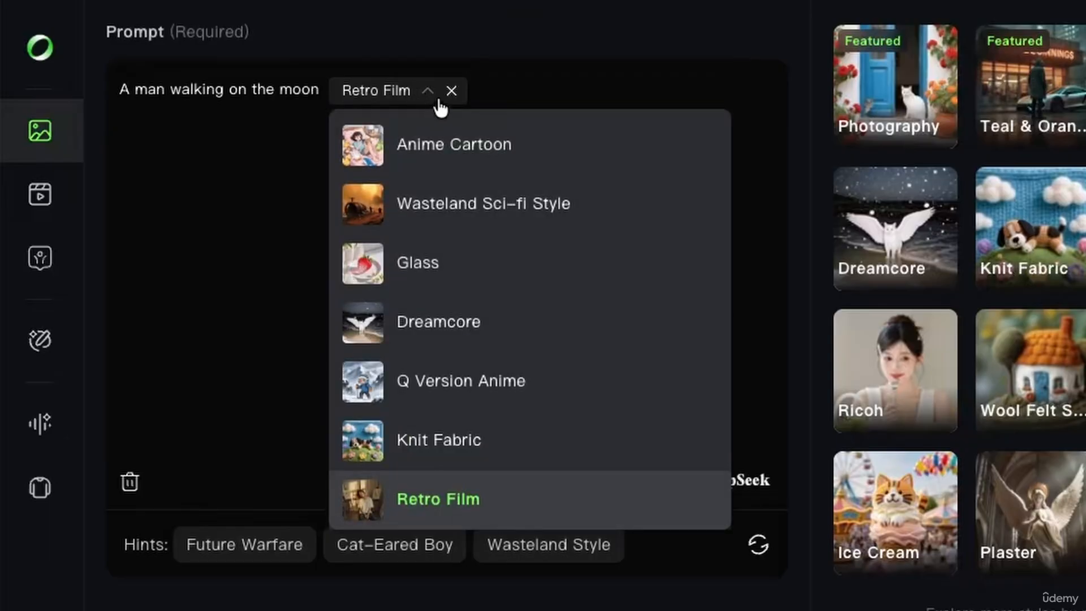
scroll(426, 330, "down", 5)
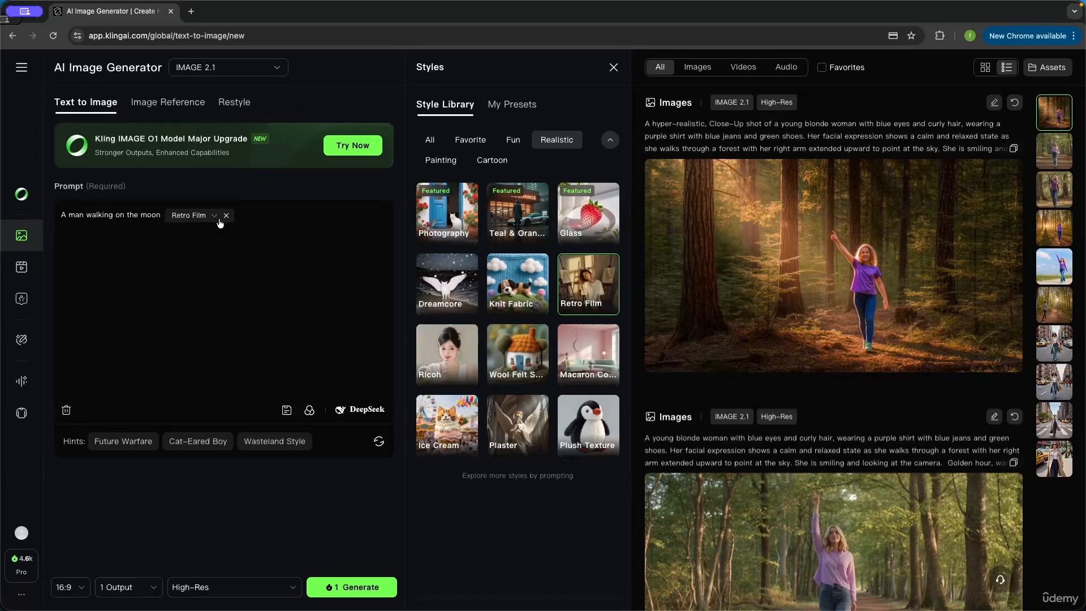
left_click(218, 220)
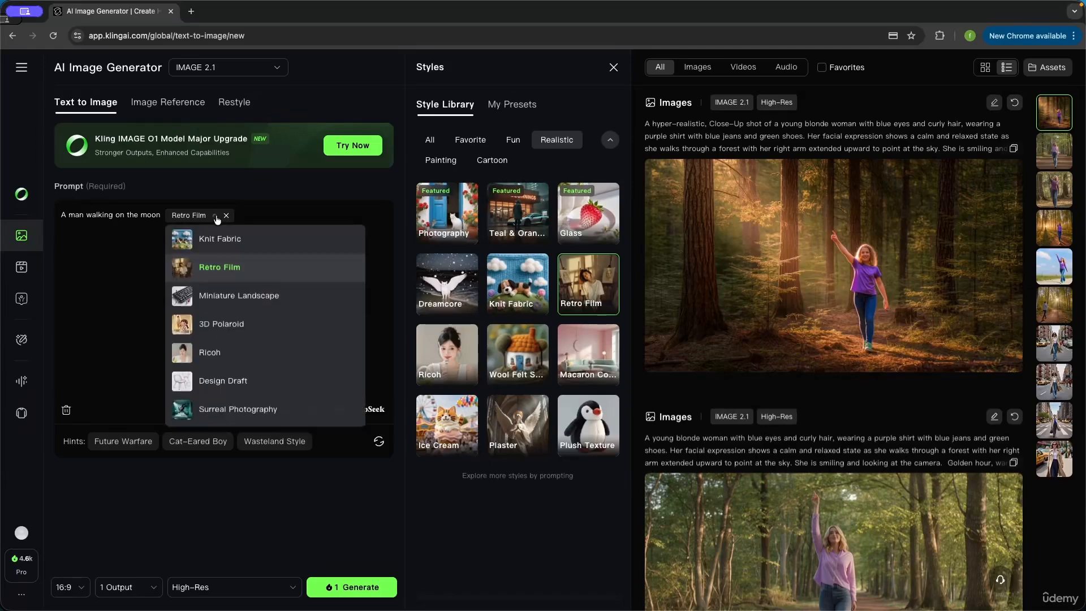
scroll(198, 311, "down", 2)
scroll(198, 311, "down", 1)
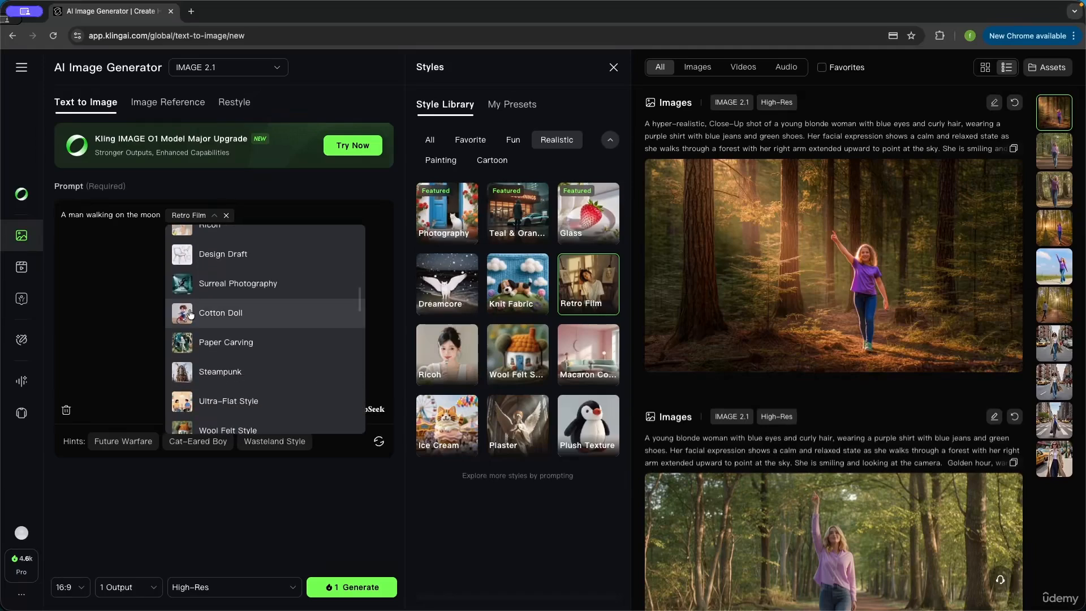
left_click(116, 333)
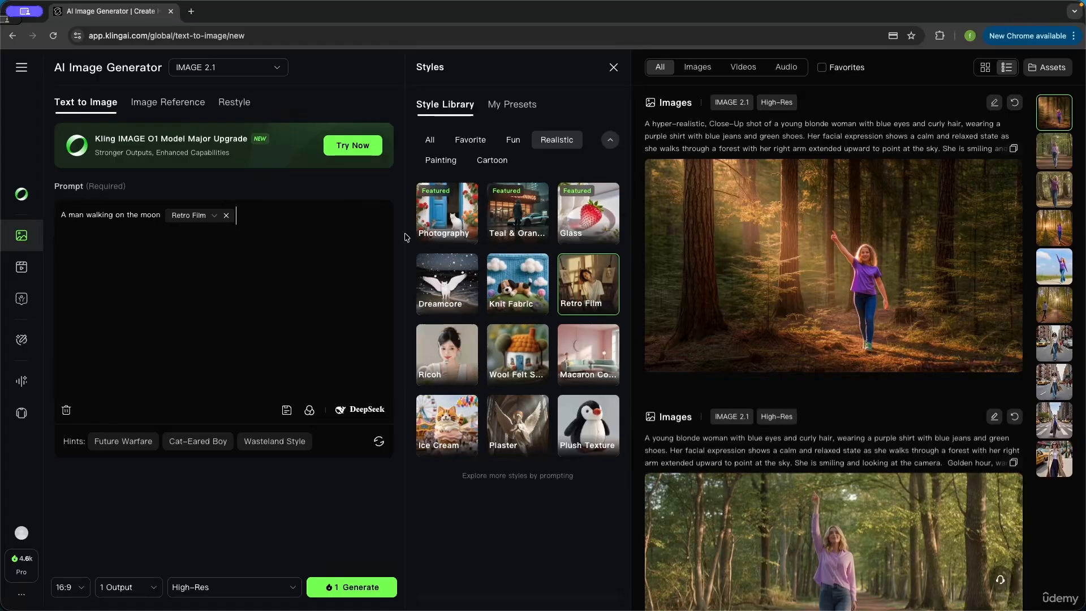
left_click(216, 215)
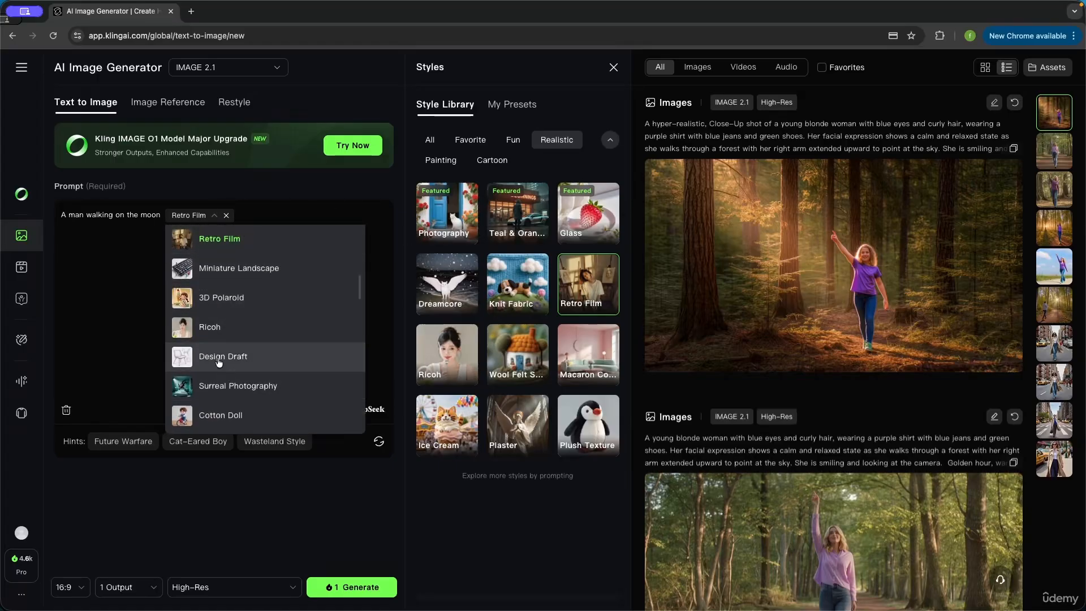
left_click(96, 305)
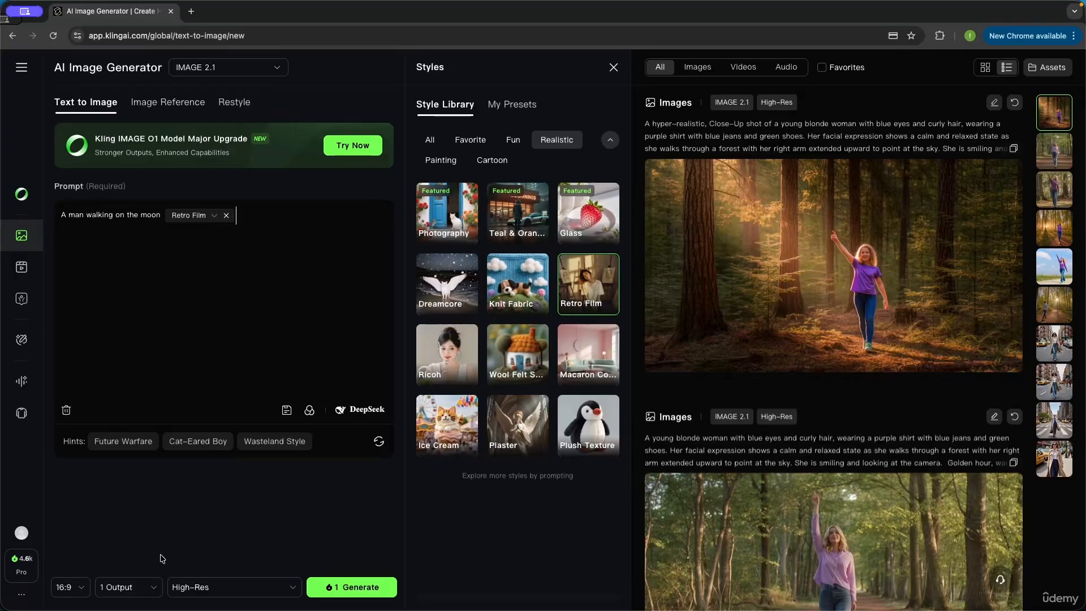
Generate the Retro Film moon-walker image and paste in the running young woman prompt
left_click(353, 592)
left_click_drag(160, 215, 40, 216)
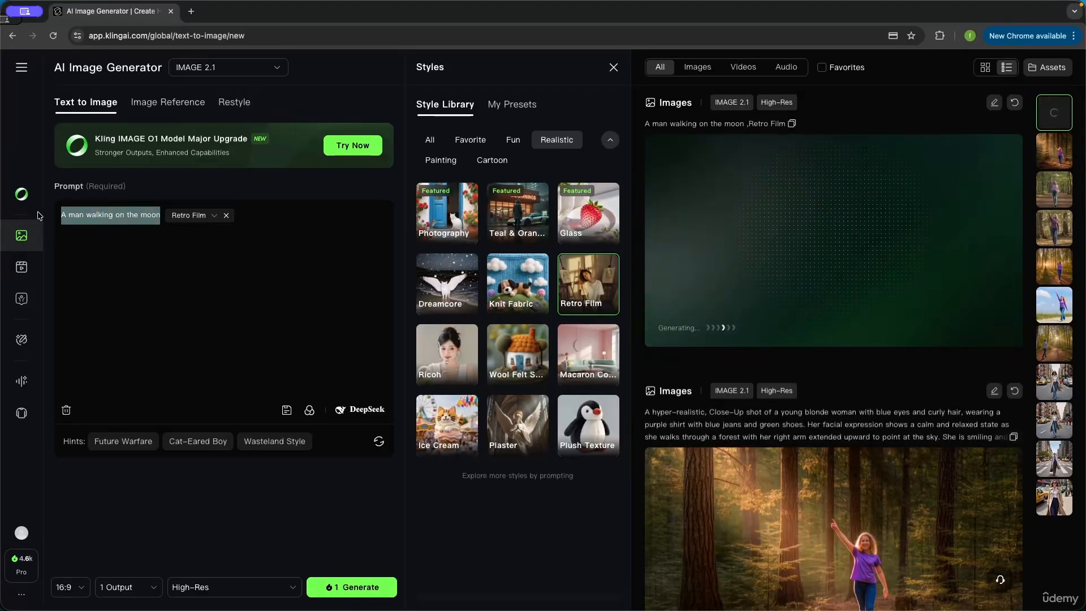
type("A young woman running")
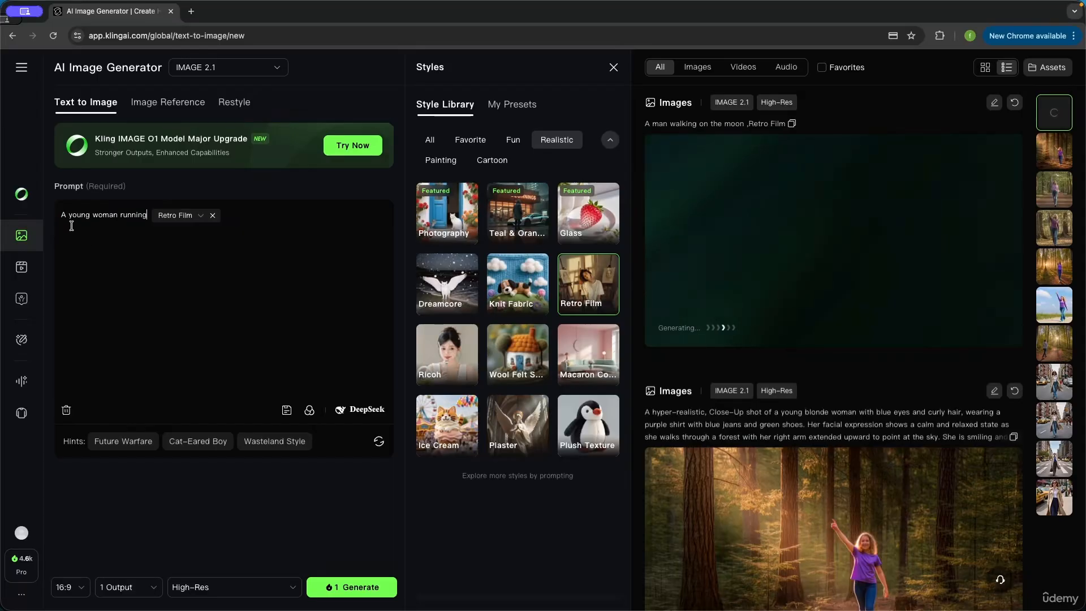
Apply Wasteland Sci-fi Style to the prompt and close the style library
left_click(200, 216)
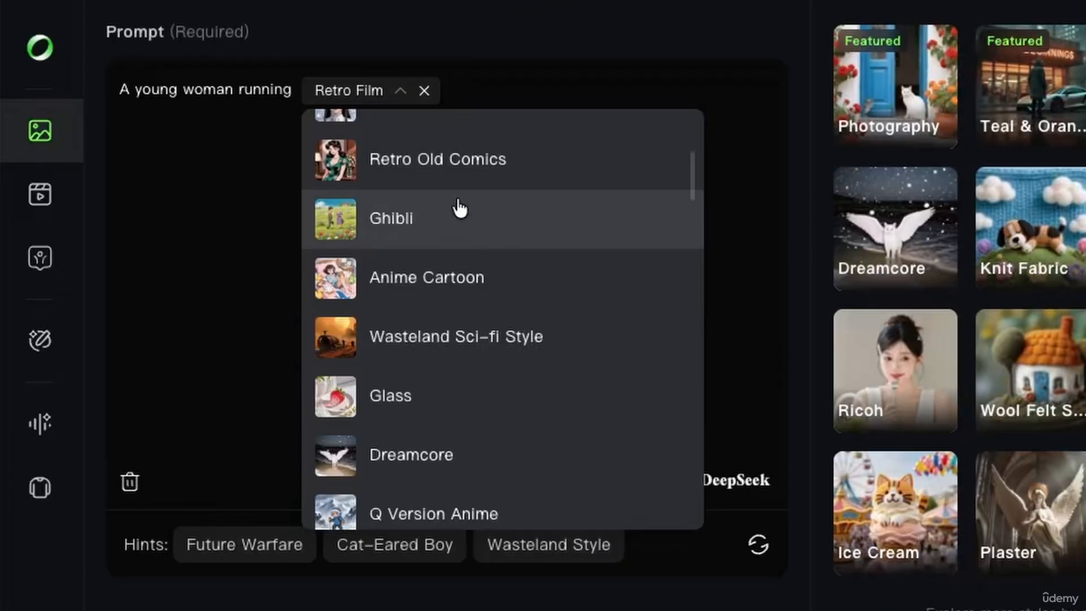
scroll(232, 274, "down", 1)
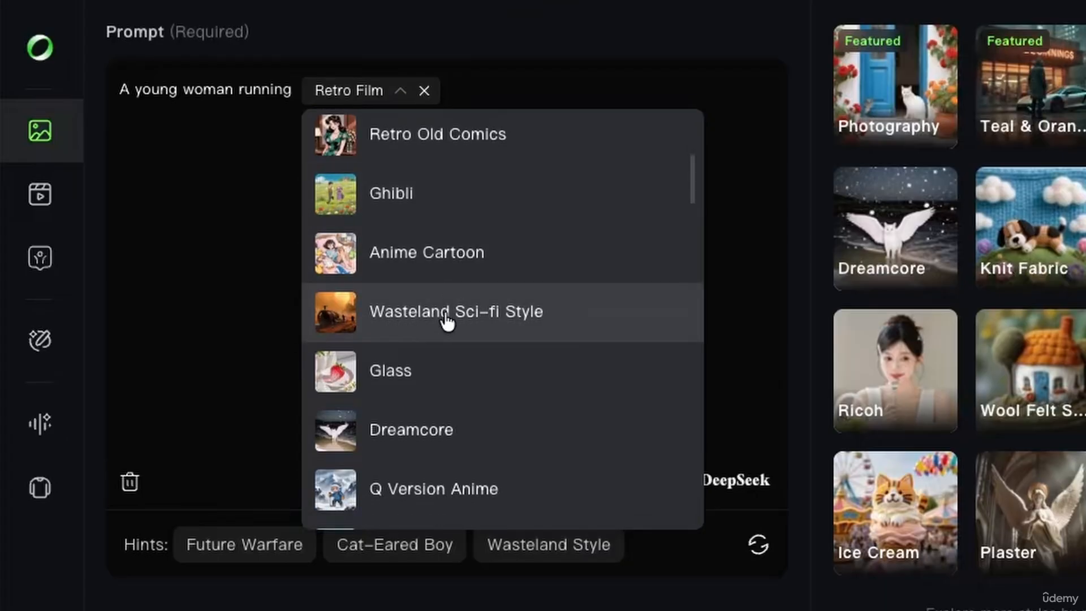
left_click(497, 318)
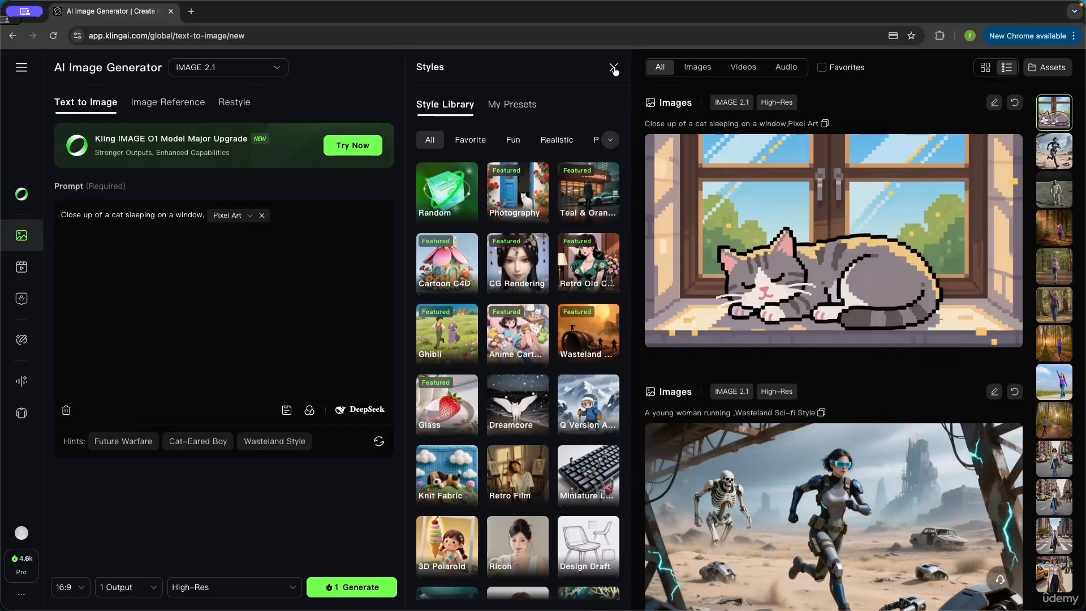
left_click(613, 70)
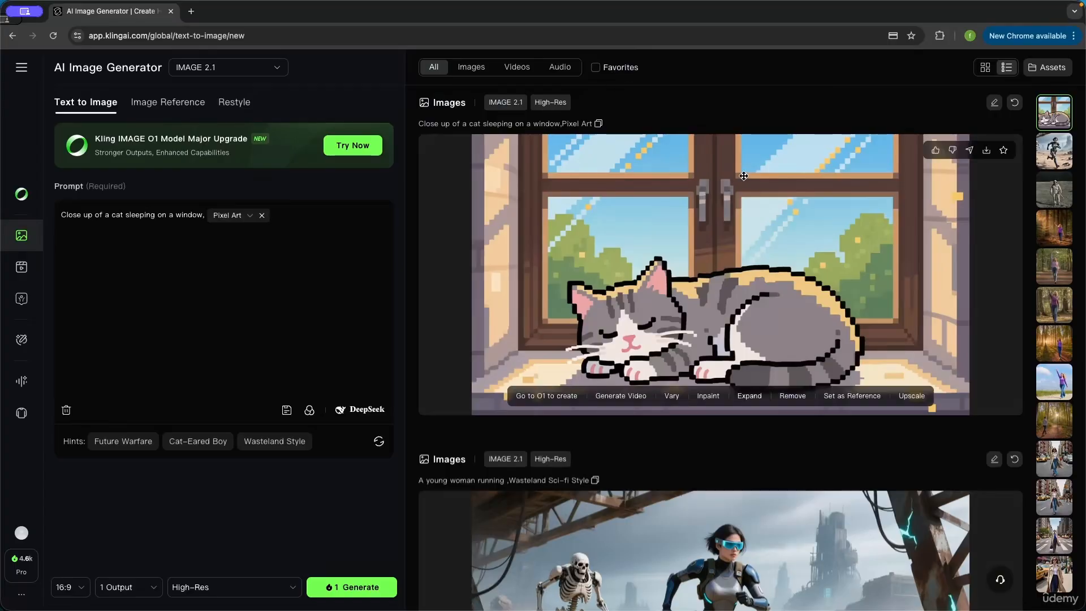
Open the Retro Film moon-walker image from the feed in its full detail view
scroll(759, 103, "down", 12)
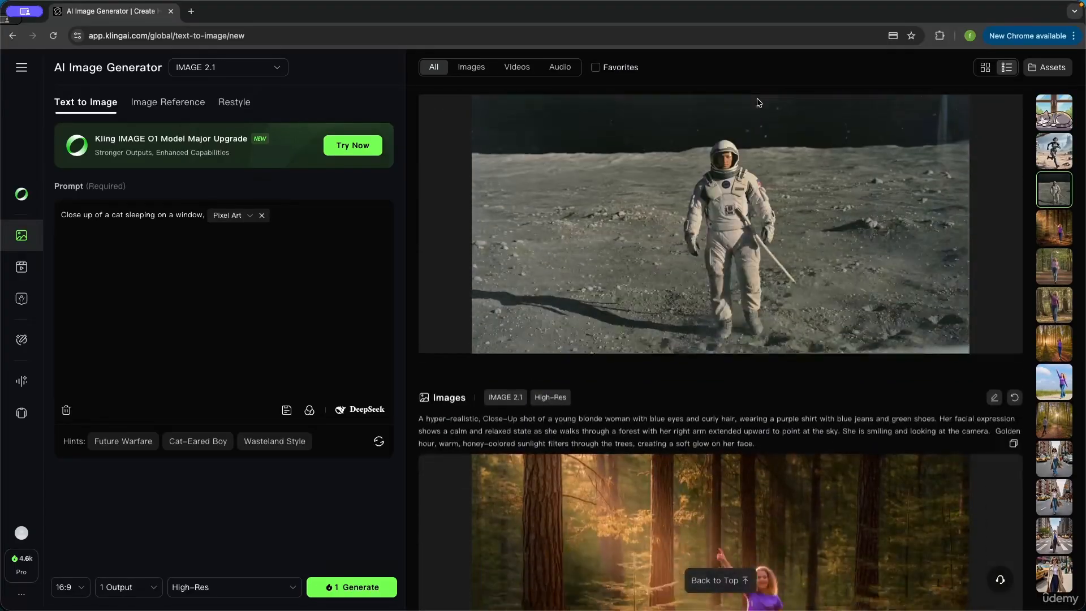
scroll(760, 102, "up", 1)
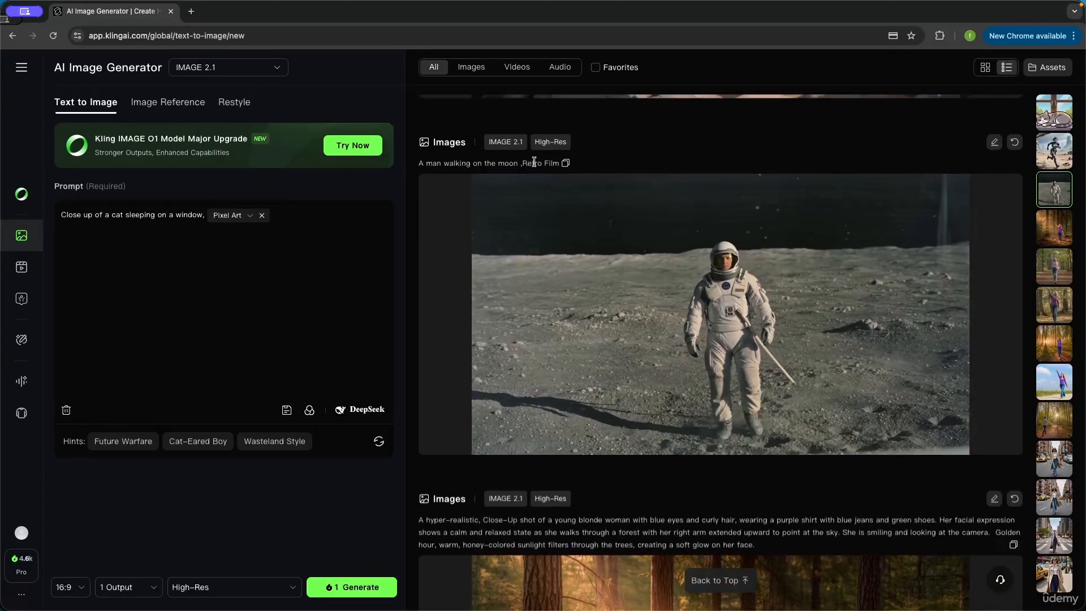
mouse_move(909, 302)
left_click(746, 319)
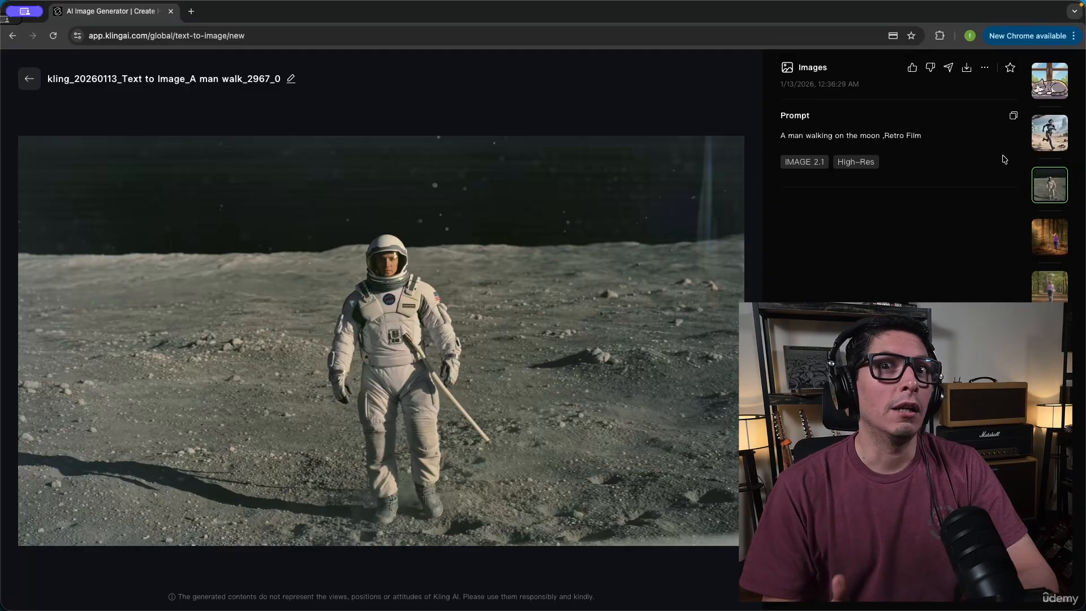
Inspect the running-woman and pixel-art cat images up close, then go back to the generator feed
left_click(1056, 142)
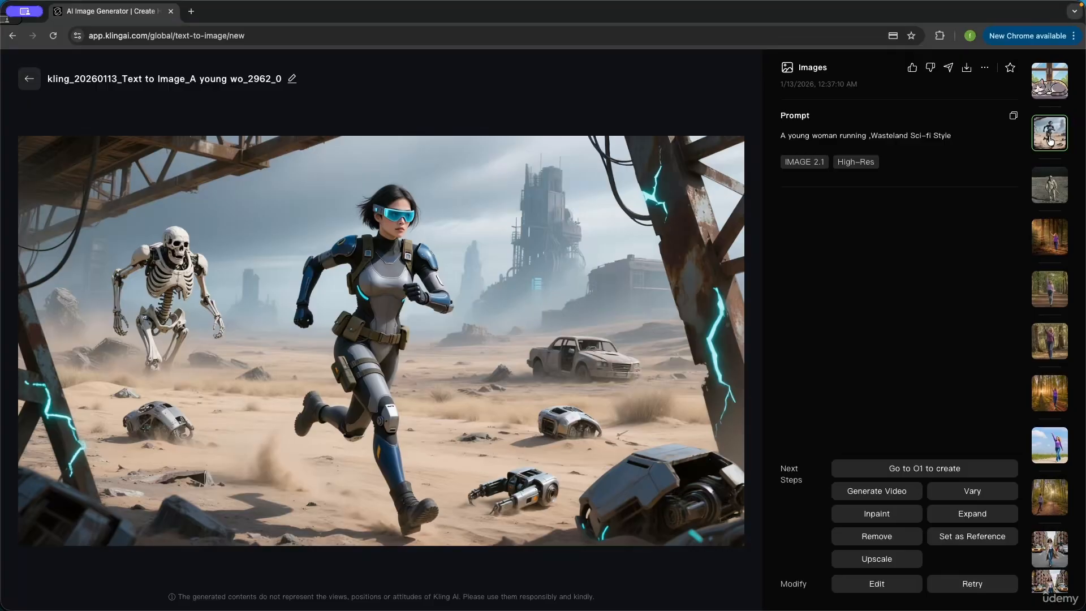
left_click(1058, 89)
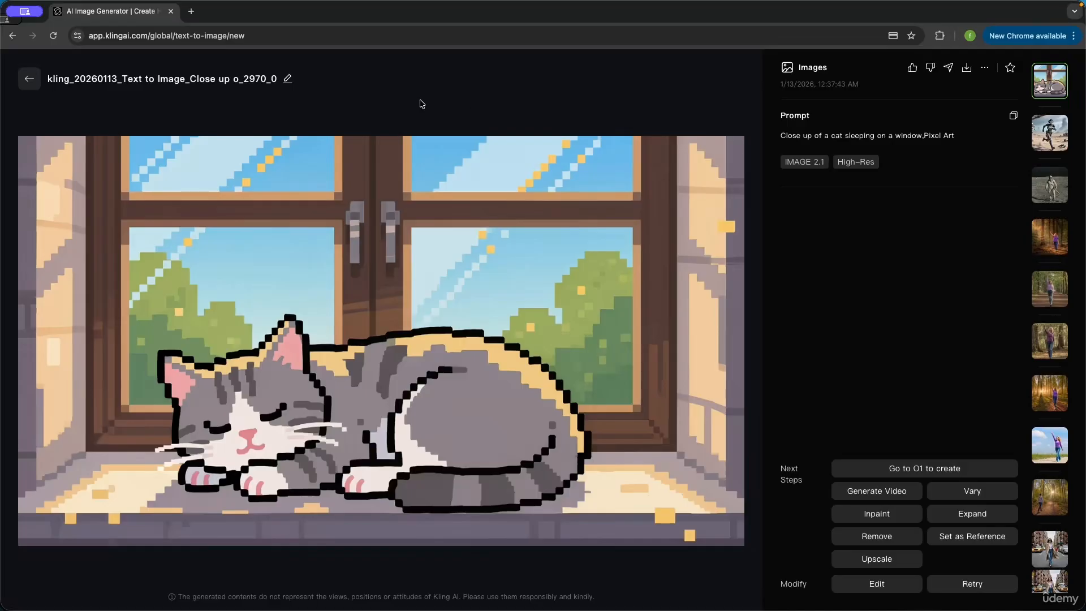
left_click(28, 80)
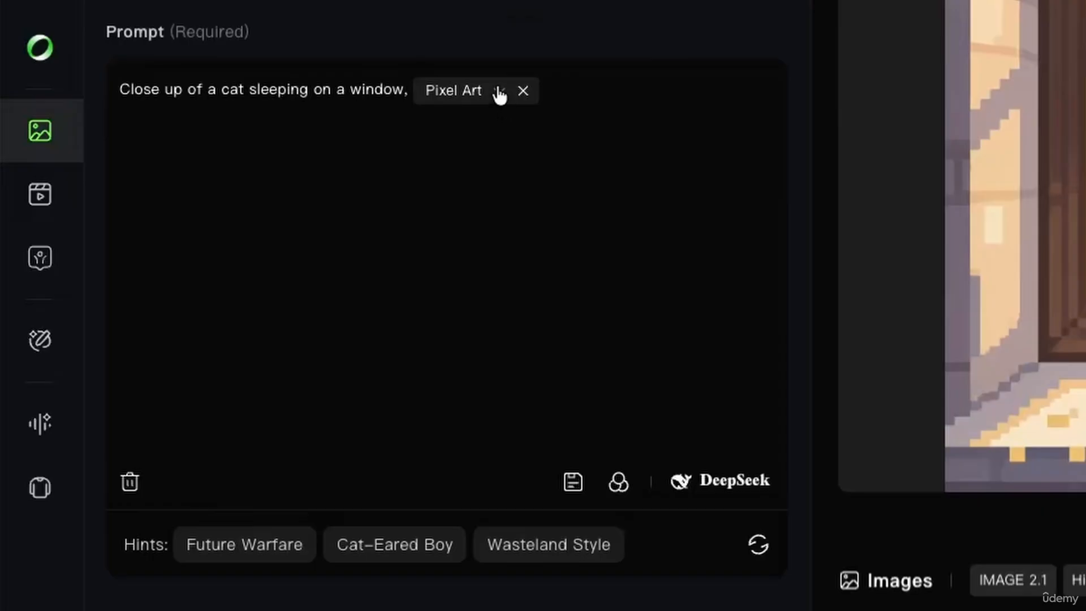
Switch the cat prompt's style to Traditional Chinese Realistic Painting
left_click(499, 92)
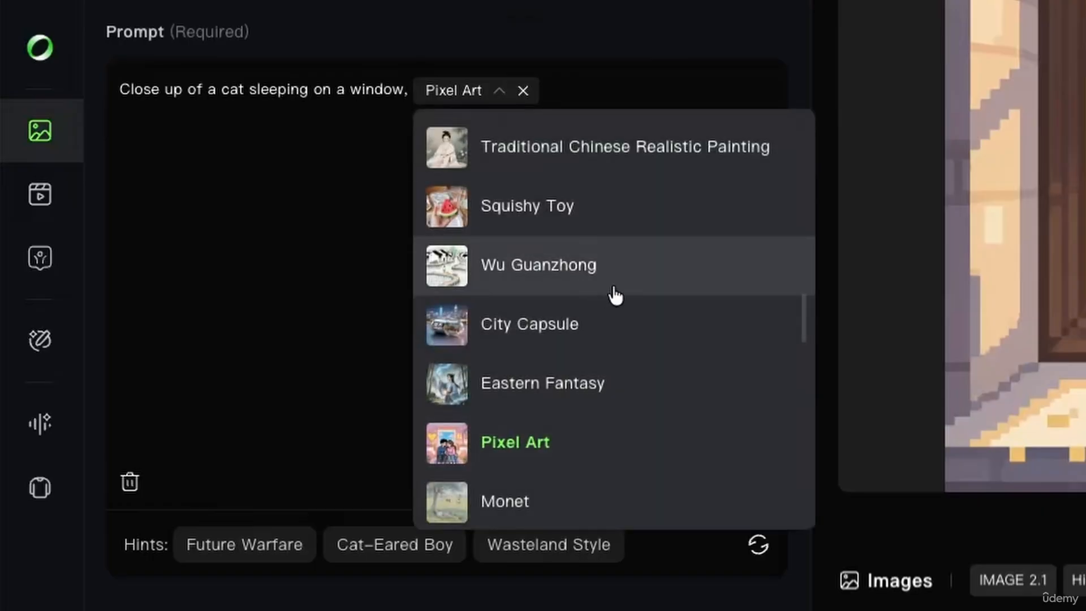
scroll(632, 230, "down", 2)
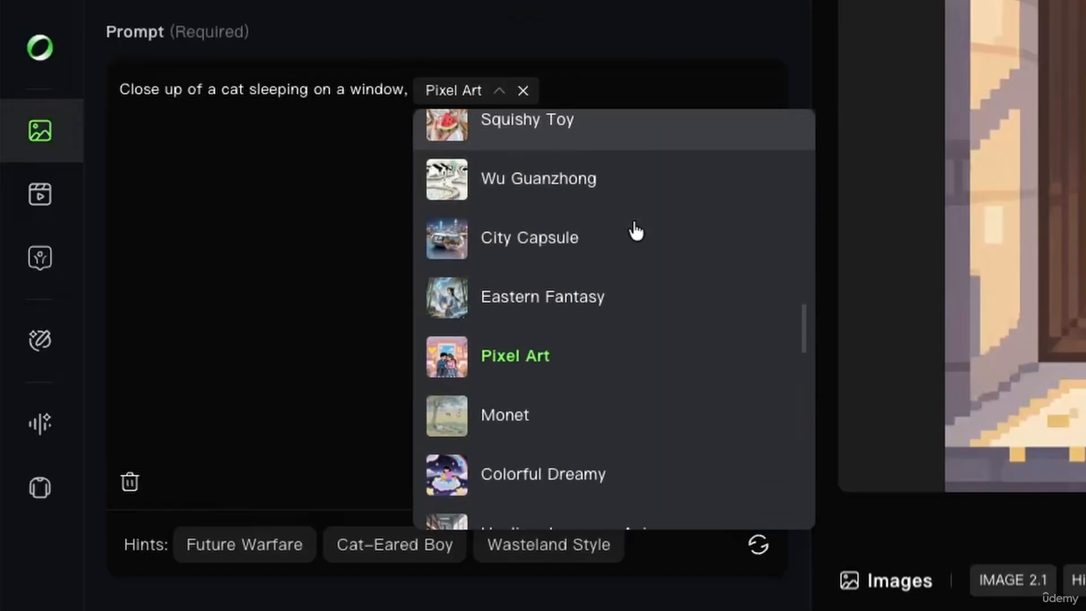
scroll(634, 229, "up", 3)
left_click(643, 192)
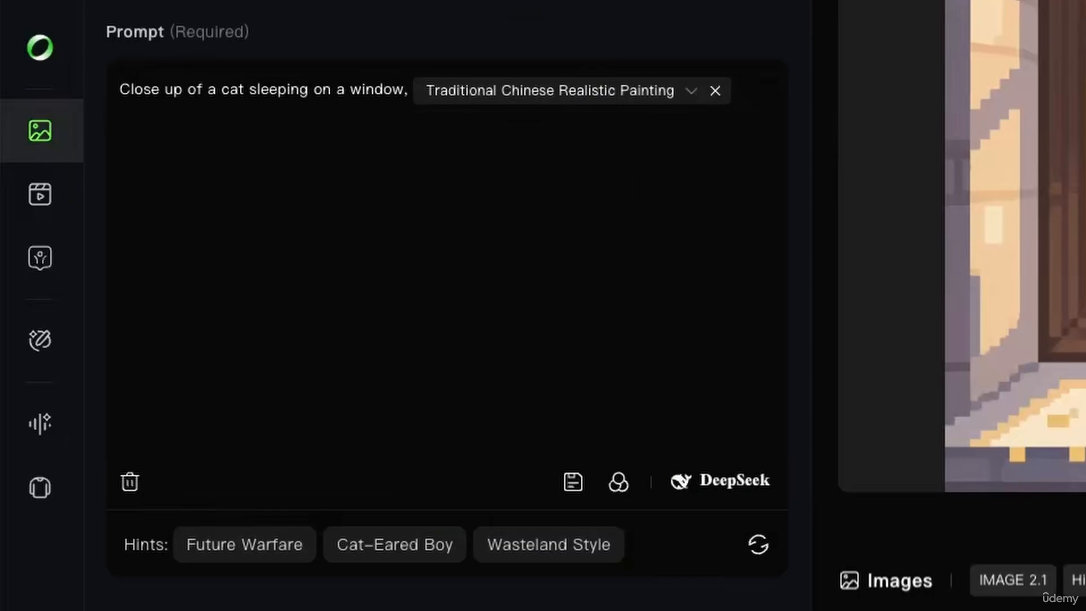
Try Colored Pencil, then settle on the Ice Cream style and generate the cat image
left_click(691, 91)
scroll(649, 314, "down", 8)
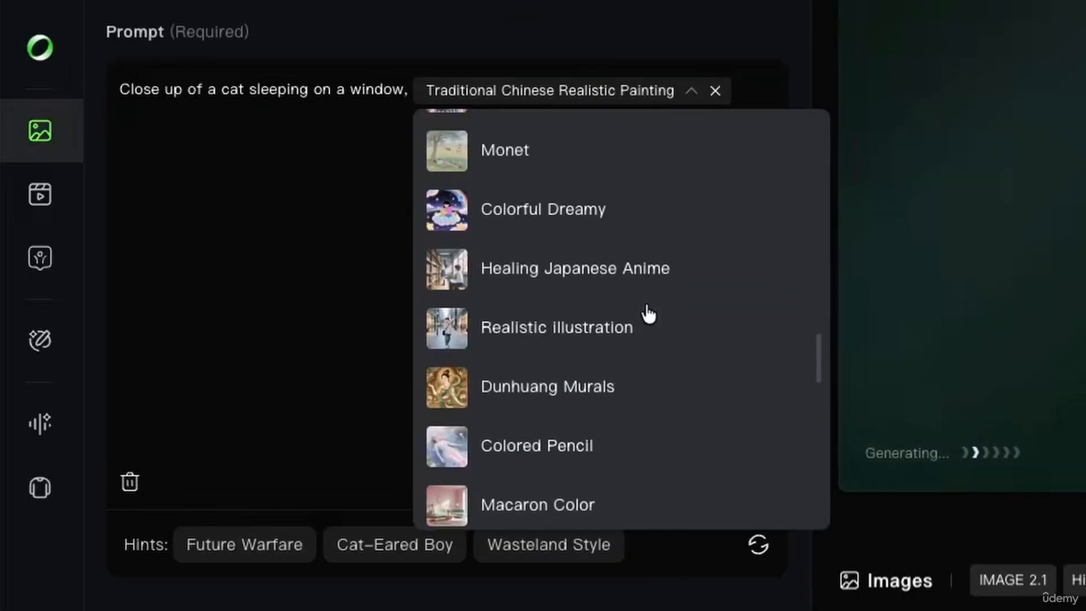
left_click(649, 314)
left_click(538, 91)
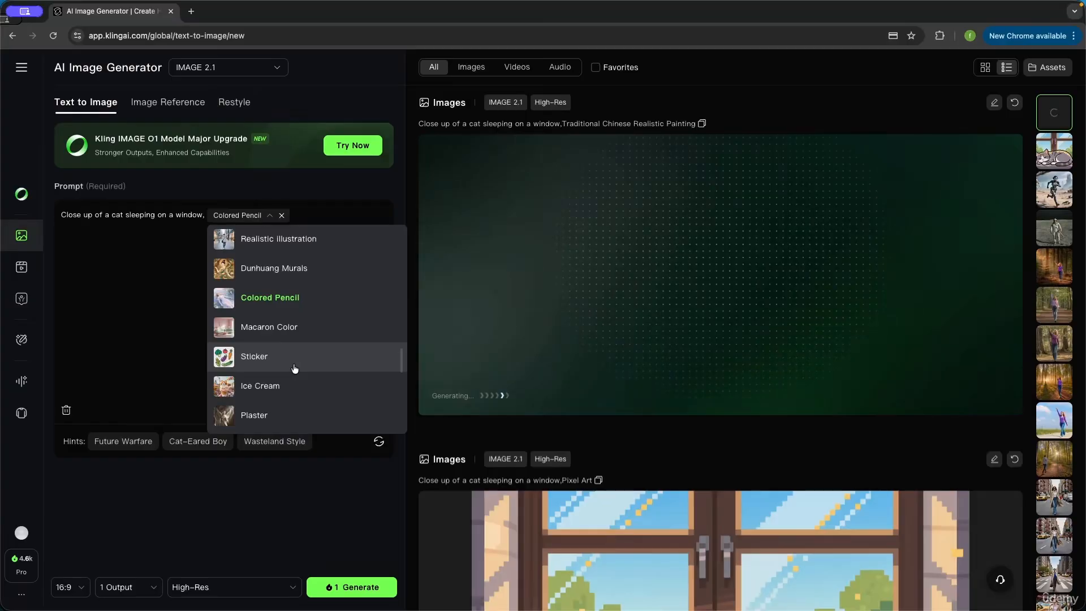
left_click(540, 430)
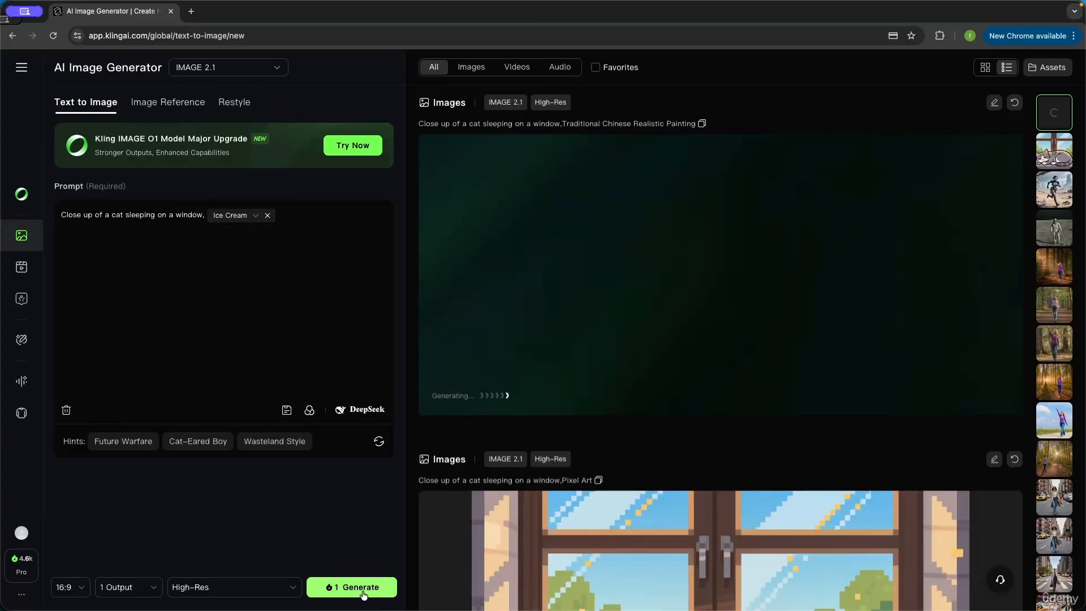
left_click(352, 588)
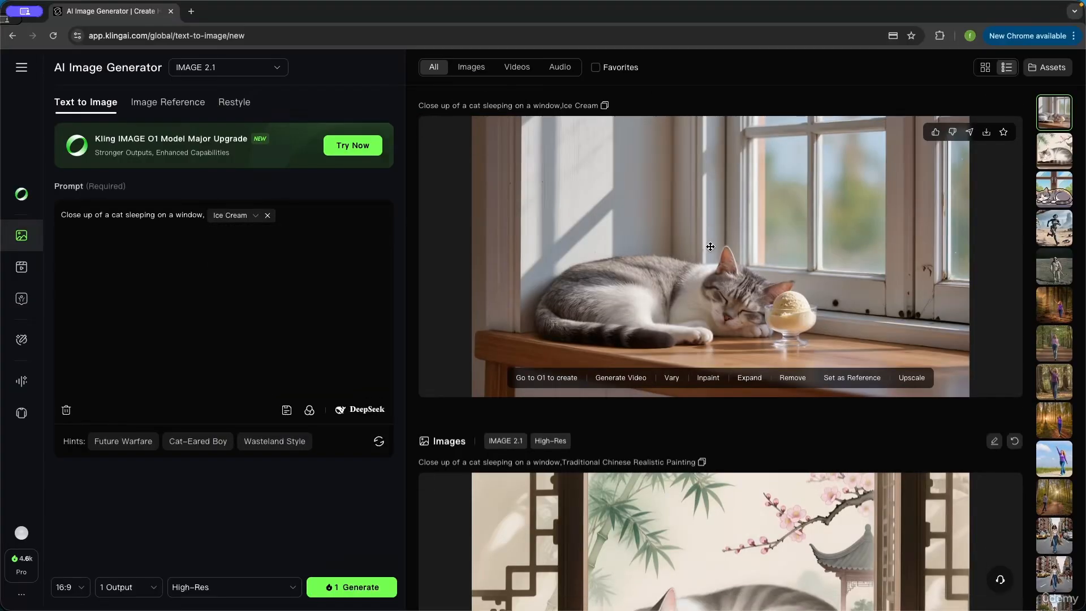
Scroll the feed to compare the Ice Cream windowsill cat with the Traditional Chinese painting version
scroll(711, 250, "down", 4)
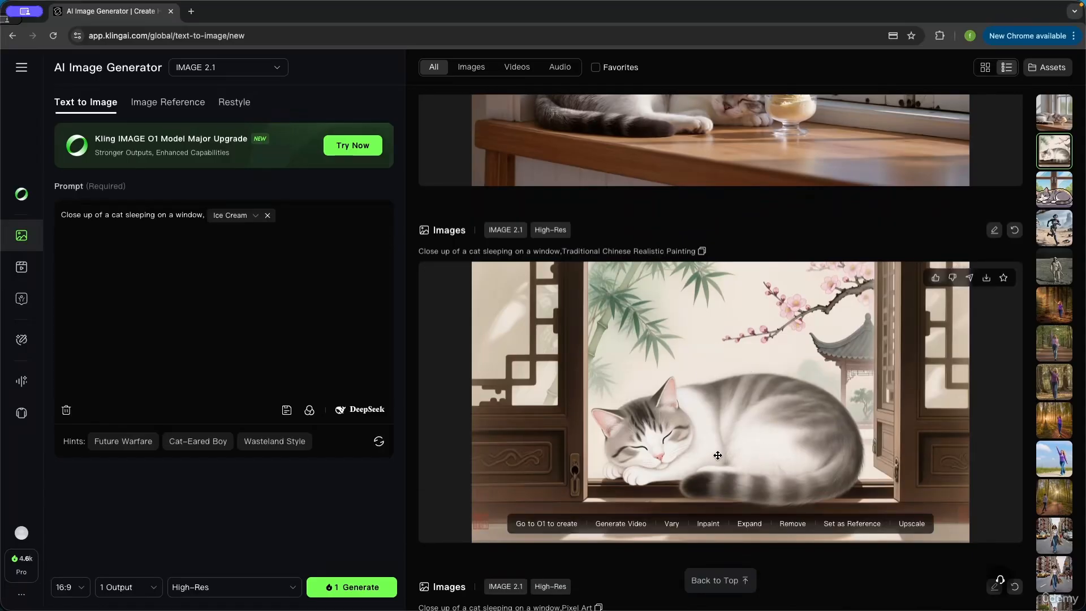
scroll(717, 455, "up", 4)
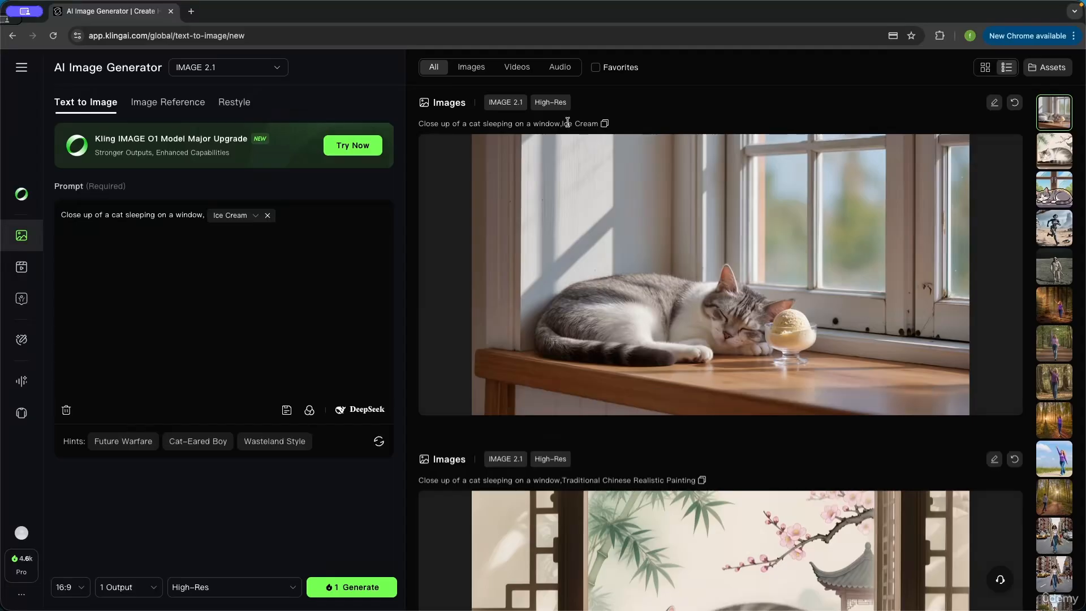
mouse_move(781, 317)
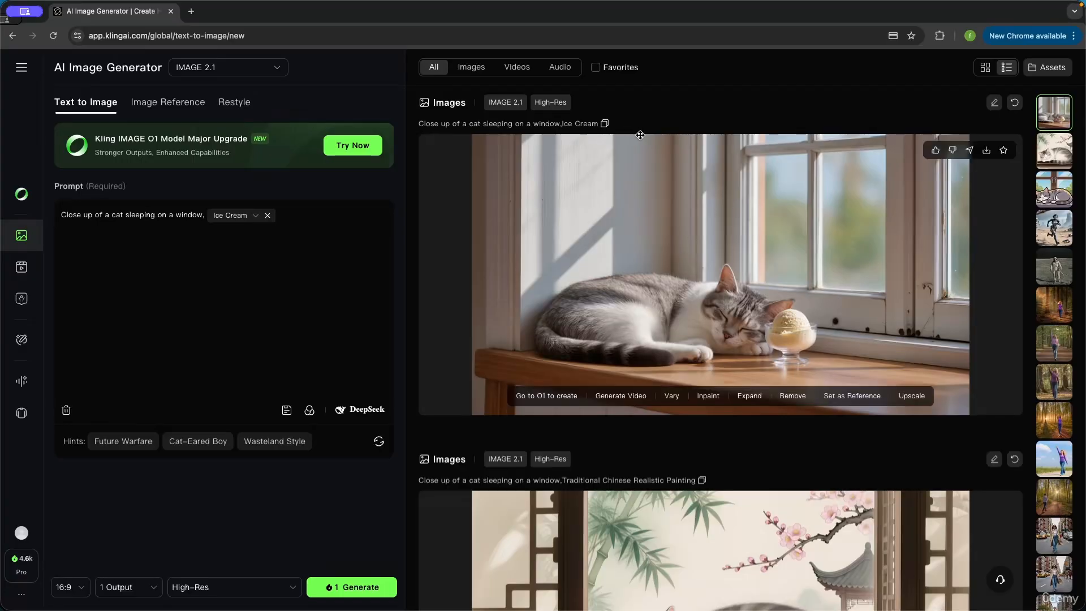
mouse_move(741, 325)
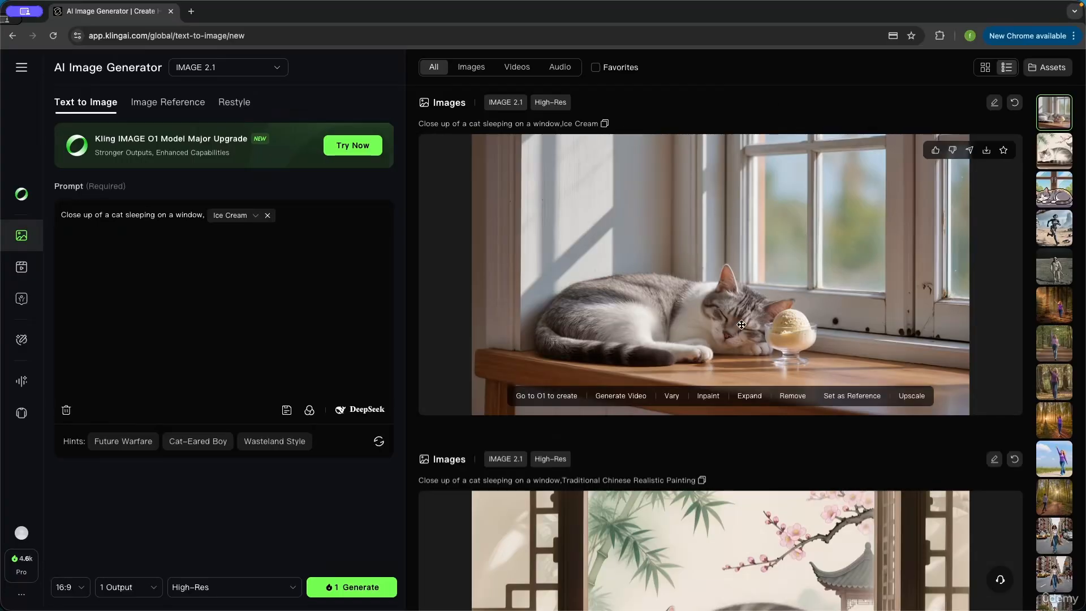